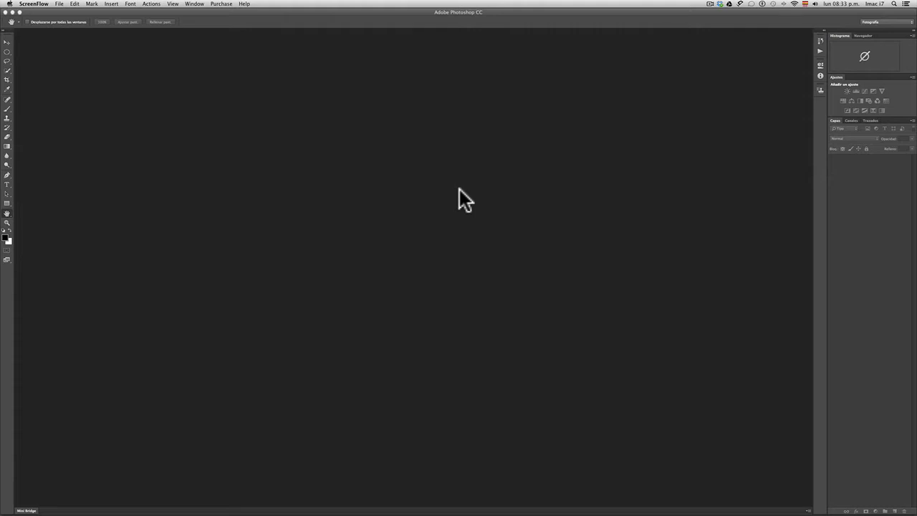
Step: In Photoshop's Color Settings, keep Adobe RGB (1998) as the RGB working space and confirm
{"action": "left_click", "coordinate": [459, 189]}
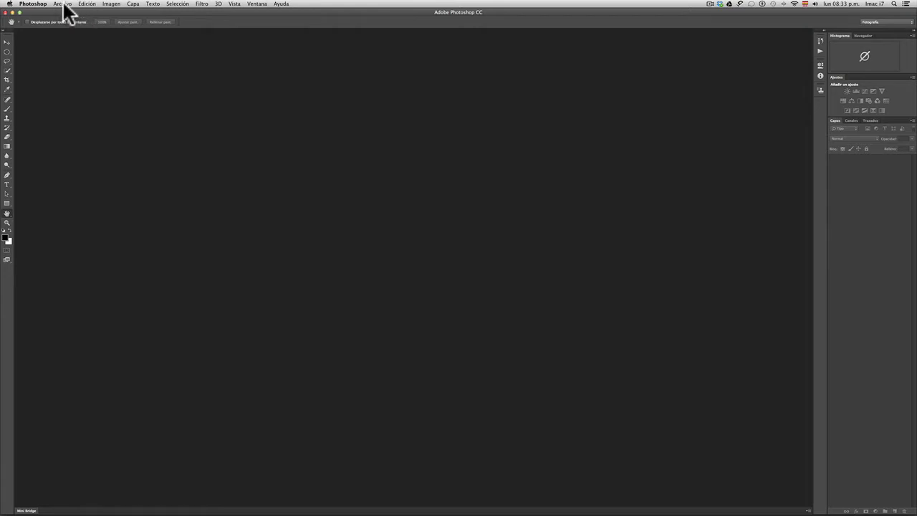
{"action": "left_click", "coordinate": [63, 6]}
{"action": "mouse_move", "coordinate": [87, 3]}
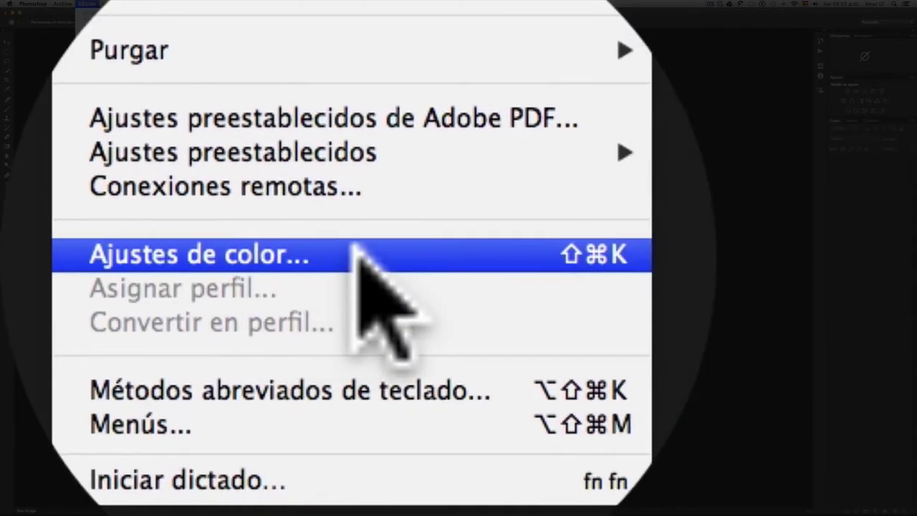
{"action": "left_click", "coordinate": [356, 247]}
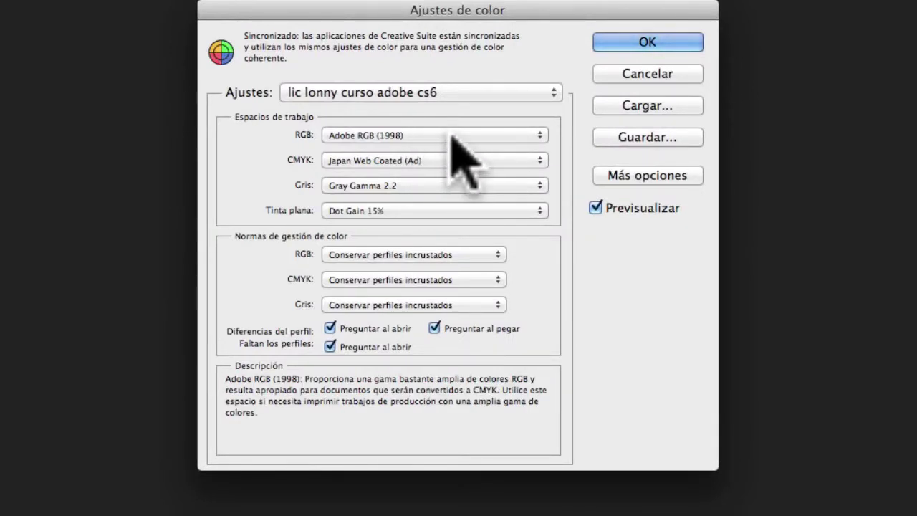
{"action": "left_click", "coordinate": [454, 136]}
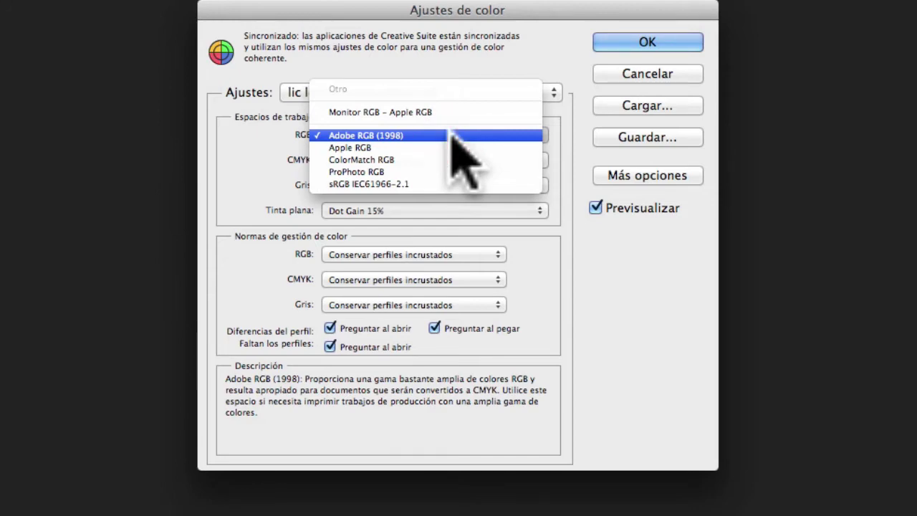
{"action": "left_click", "coordinate": [452, 135]}
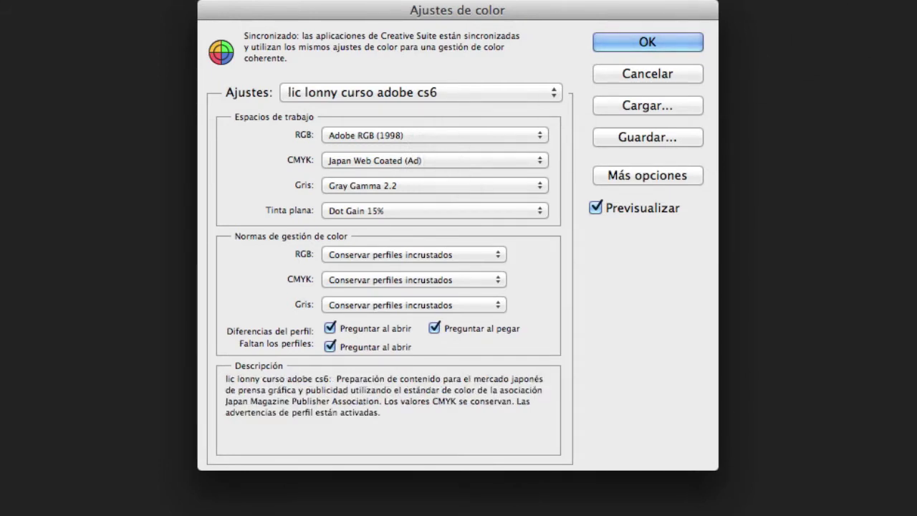
{"action": "left_click", "coordinate": [647, 6]}
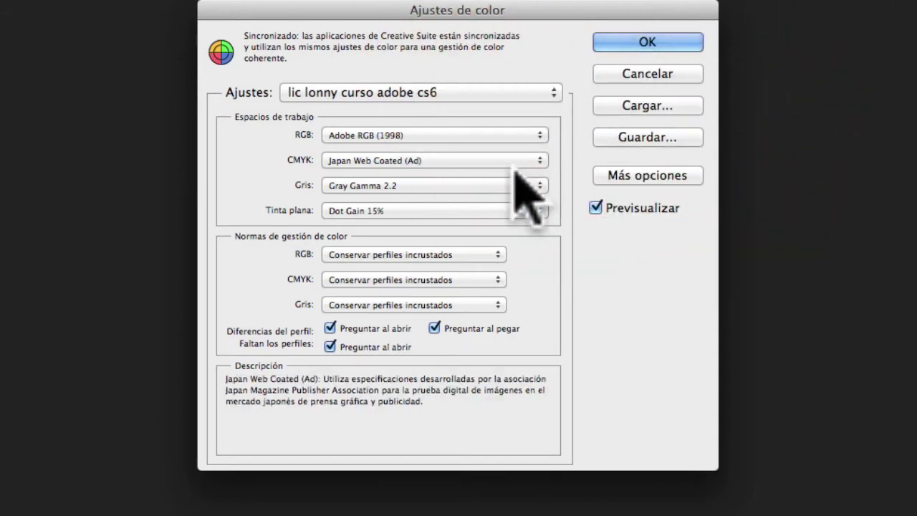
{"action": "left_click", "coordinate": [649, 43]}
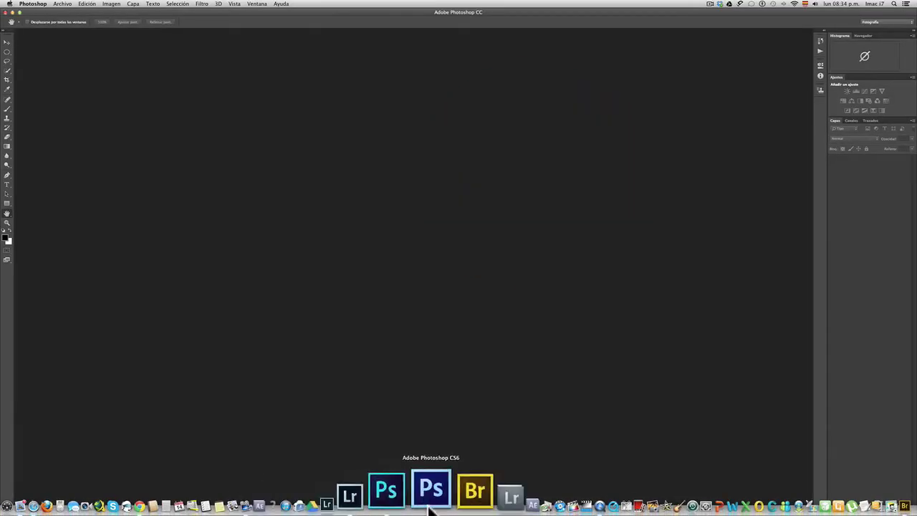
Step: Bring Lightroom 4.1 forward, showing DSC_0052-2.dng from the Flores folder in the Library
{"action": "left_click", "coordinate": [401, 502]}
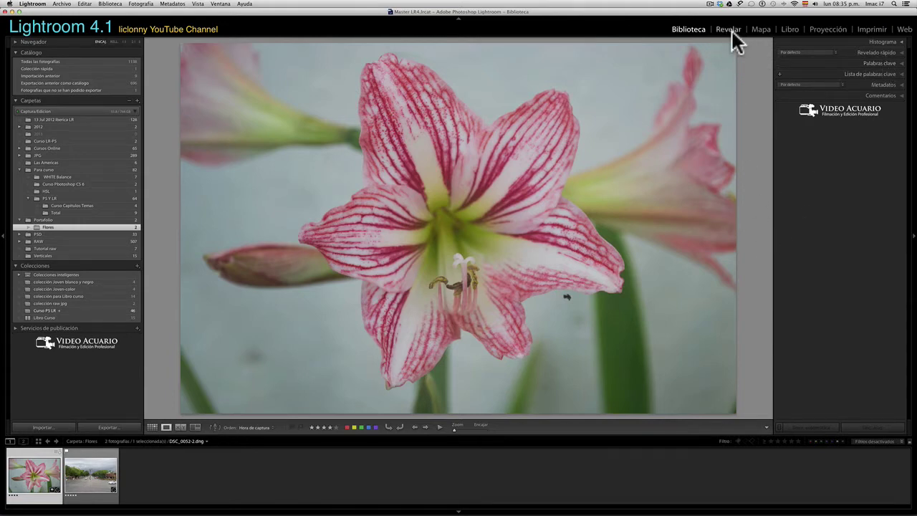
Step: In Develop, set the amaryllis photo to exposure +0.65, contrast +51 and clarity +43
{"action": "left_click", "coordinate": [728, 28]}
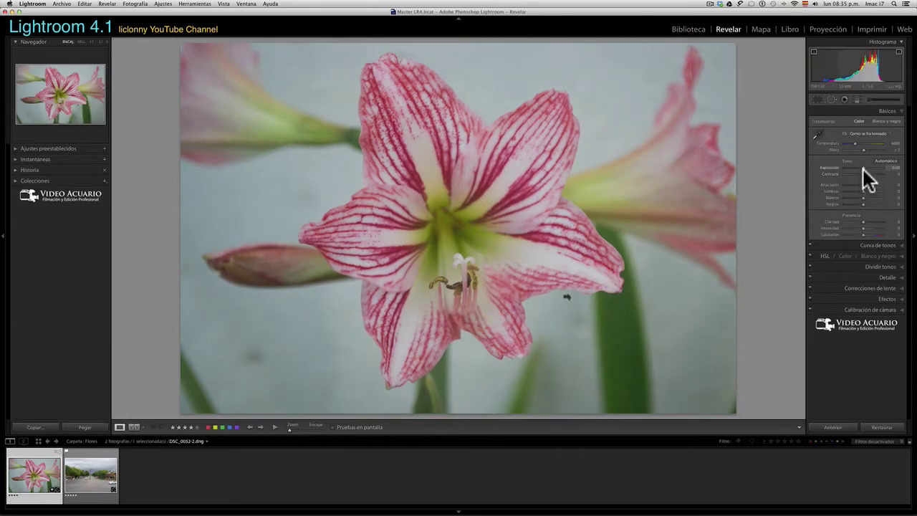
{"action": "mouse_move", "coordinate": [863, 168]}
{"action": "left_mouse_down"}
{"action": "mouse_move", "coordinate": [866, 181]}
{"action": "mouse_move", "coordinate": [848, 184]}
{"action": "mouse_move", "coordinate": [857, 204]}
{"action": "left_mouse_up"}
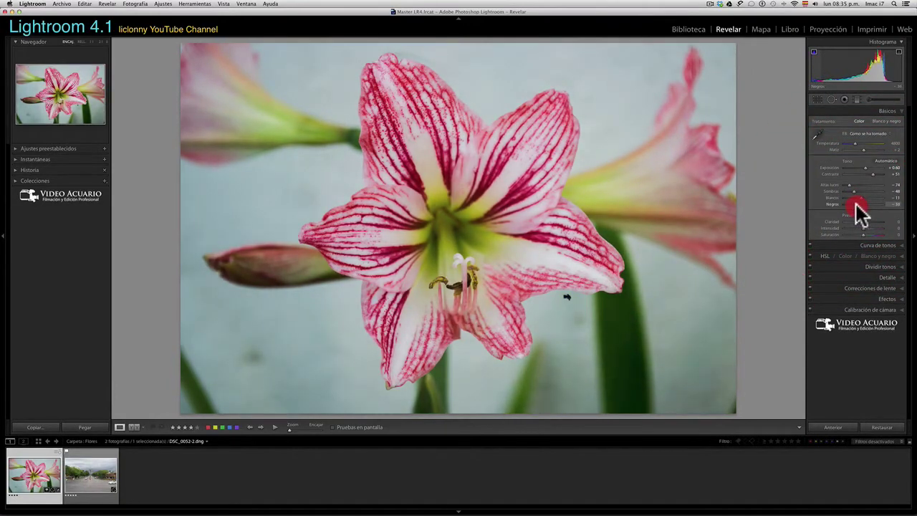
{"action": "left_click_drag", "start_coordinate": [864, 222], "coordinate": [864, 236]}
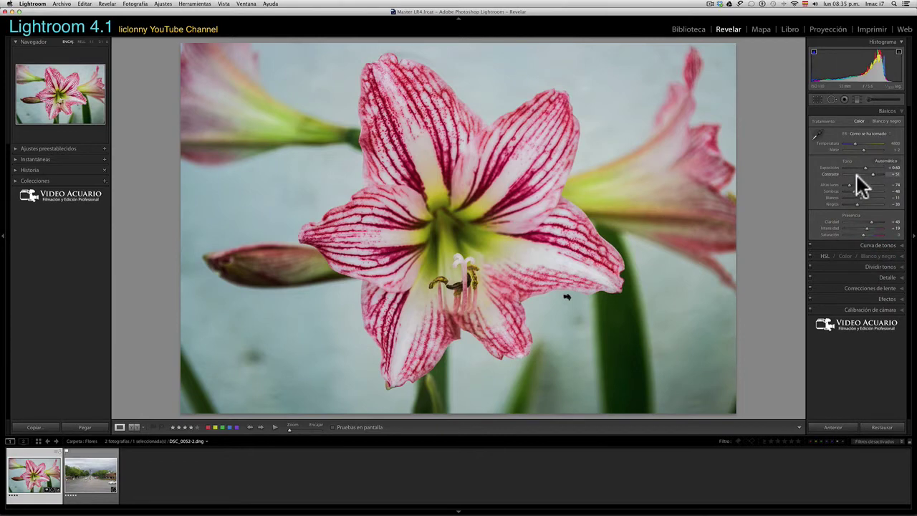
{"action": "left_click_drag", "start_coordinate": [864, 166], "coordinate": [864, 167]}
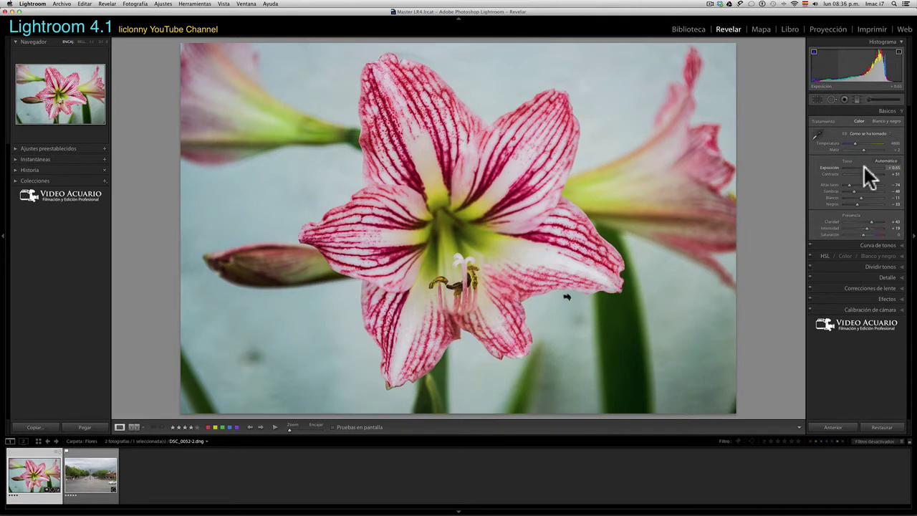
Step: Send DSC_0052-2.dng from Lightroom to Adobe Photoshop CC via Photo > Edit In
{"action": "left_click", "coordinate": [83, 4]}
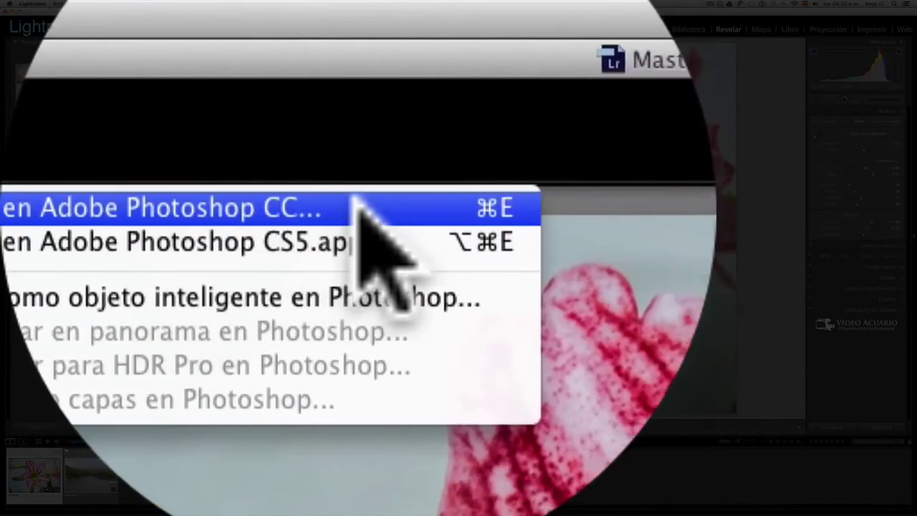
{"action": "mouse_move", "coordinate": [137, 41]}
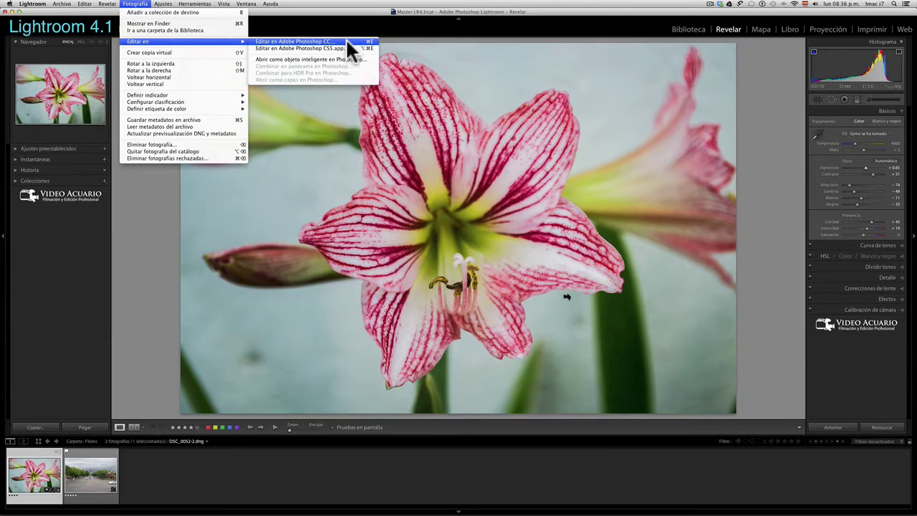
{"action": "left_click", "coordinate": [346, 39]}
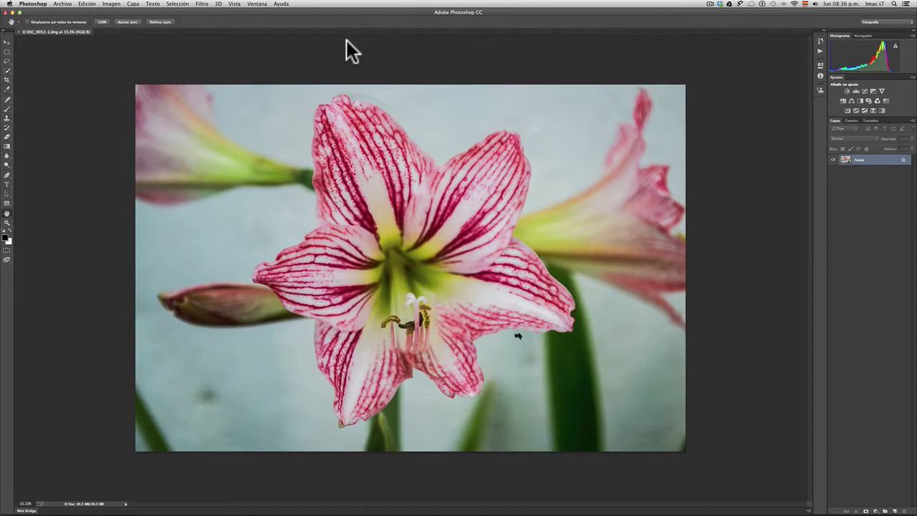
Step: Fit the amaryllis image on screen and set the status bar to show Document Profile
{"action": "double_click", "coordinate": [7, 213]}
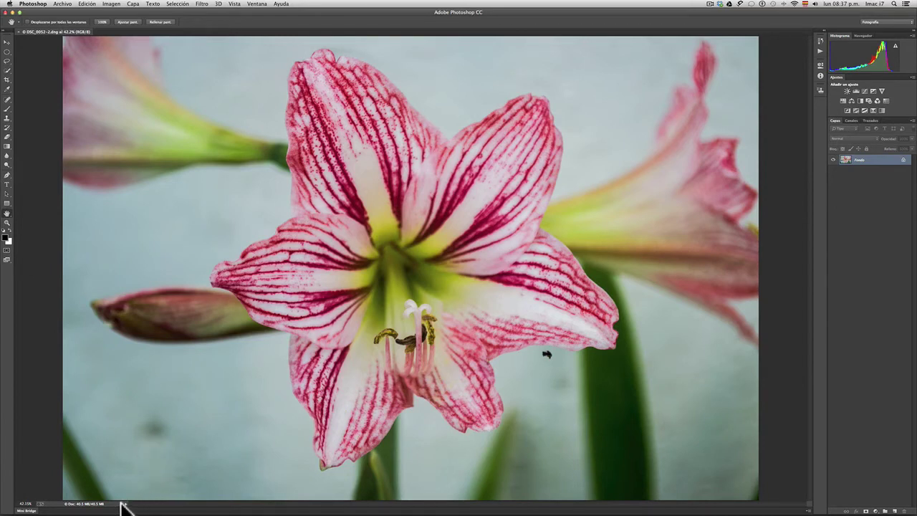
{"action": "left_click", "coordinate": [123, 506]}
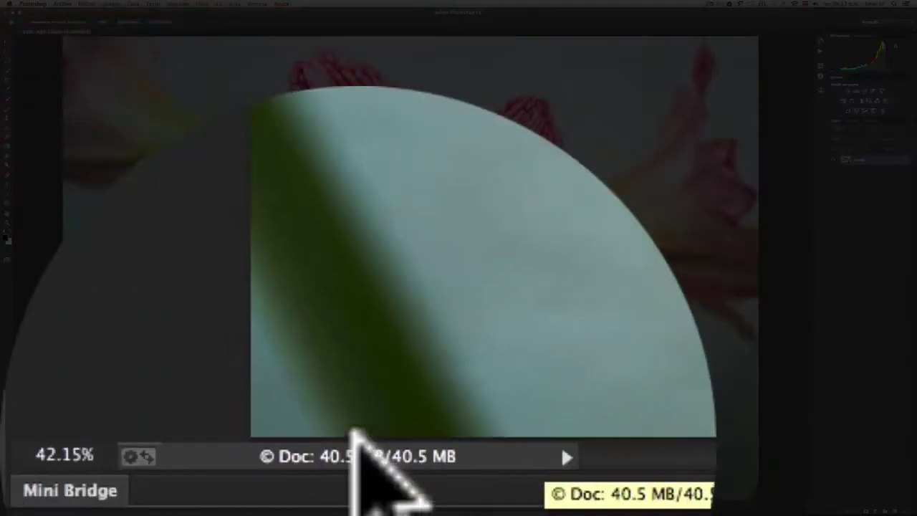
{"action": "left_click", "coordinate": [351, 437]}
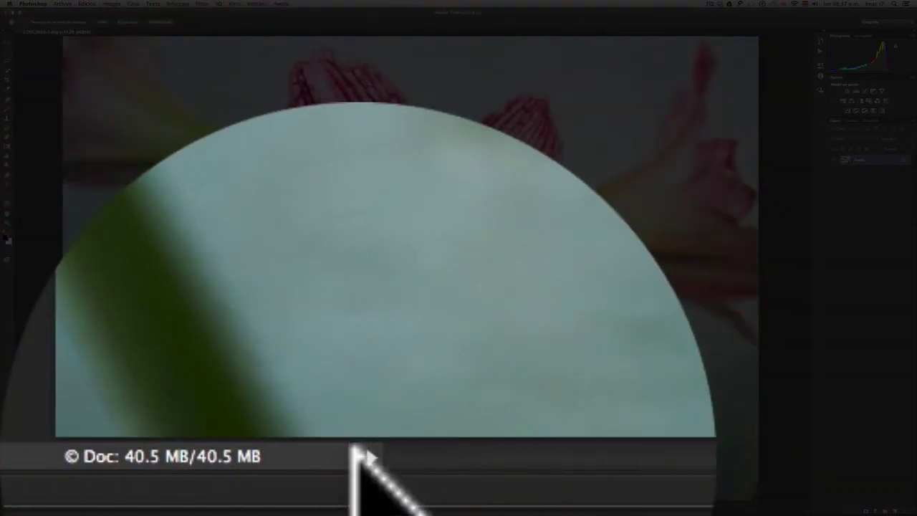
{"action": "left_click", "coordinate": [358, 453]}
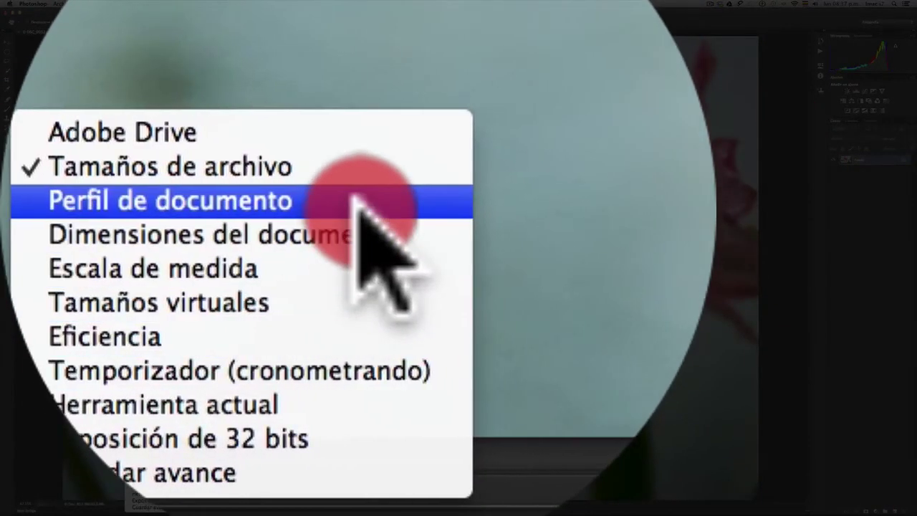
{"action": "left_click", "coordinate": [356, 201]}
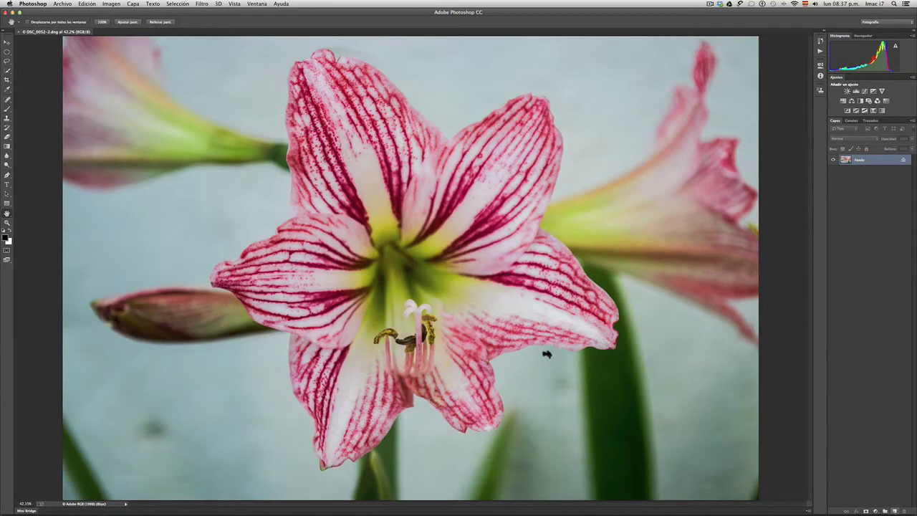
Step: Add the empty layer Capa 1 and enlarge the Spot Healing Brush to 76 px
{"action": "left_click", "coordinate": [895, 510]}
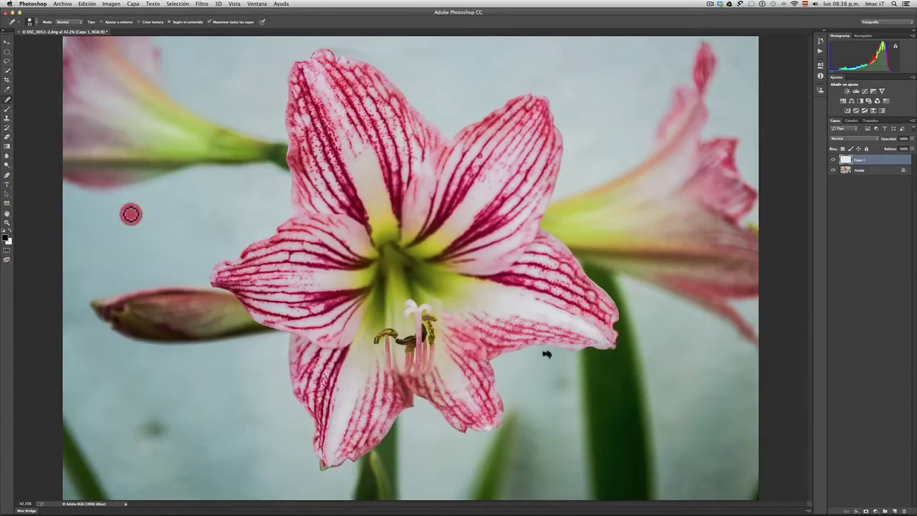
{"action": "right_click", "coordinate": [133, 213]}
{"action": "left_click_drag", "start_coordinate": [149, 227], "coordinate": [162, 227]}
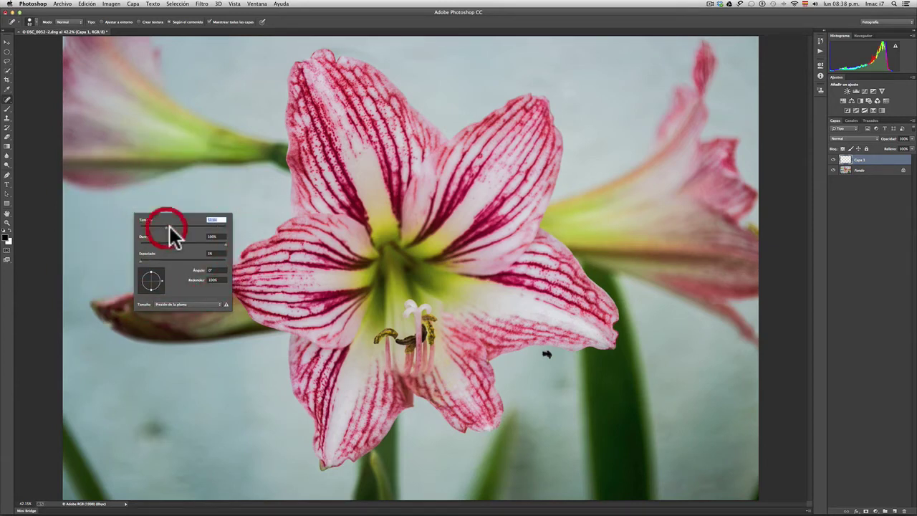
{"action": "left_click_drag", "start_coordinate": [164, 227], "coordinate": [173, 227]}
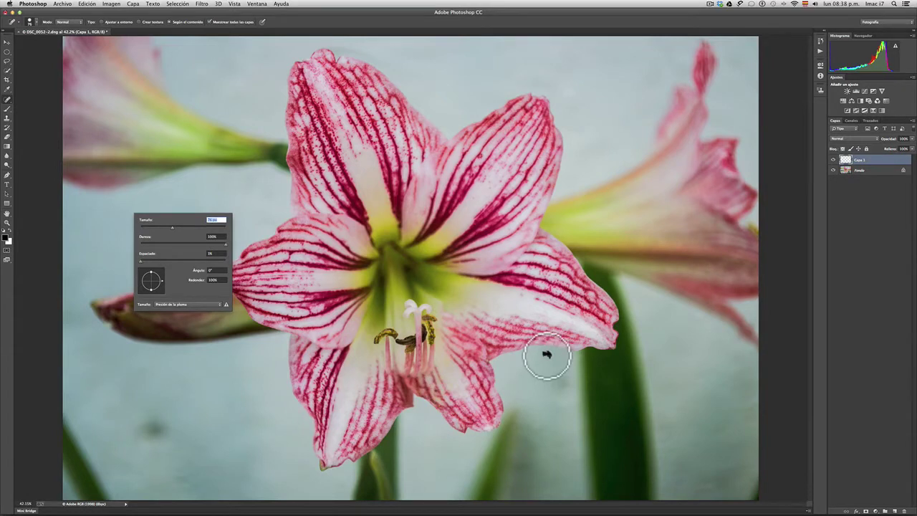
Step: Heal the dark spots beside the flower and at the lower left on Capa 1
{"action": "left_click", "coordinate": [547, 356]}
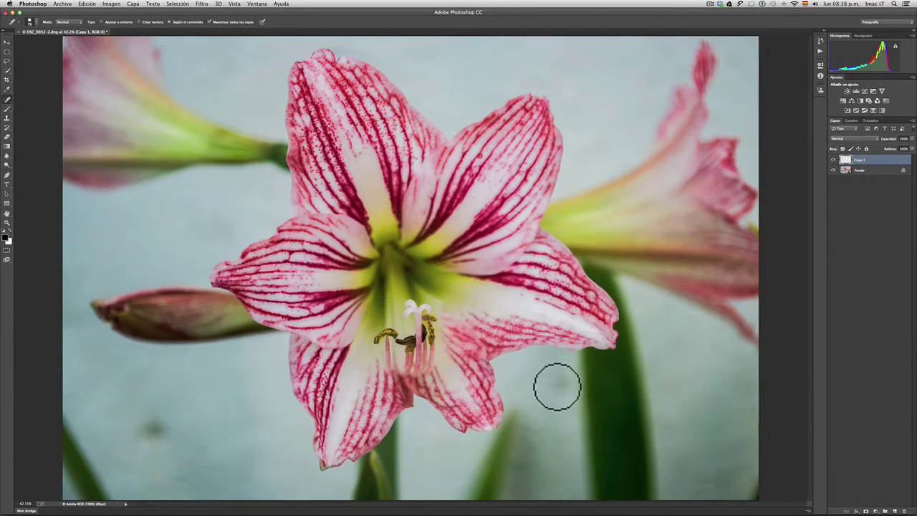
{"action": "left_click", "coordinate": [560, 383]}
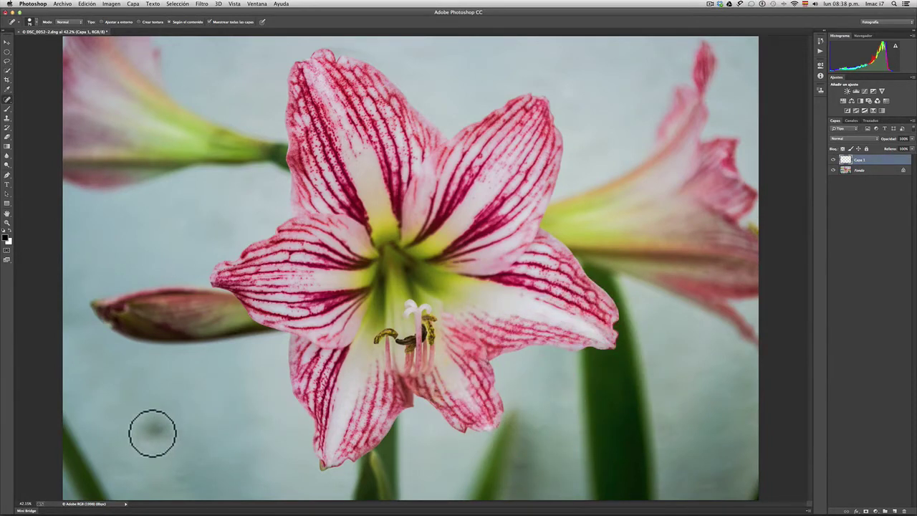
{"action": "left_click_drag", "start_coordinate": [148, 434], "coordinate": [170, 430]}
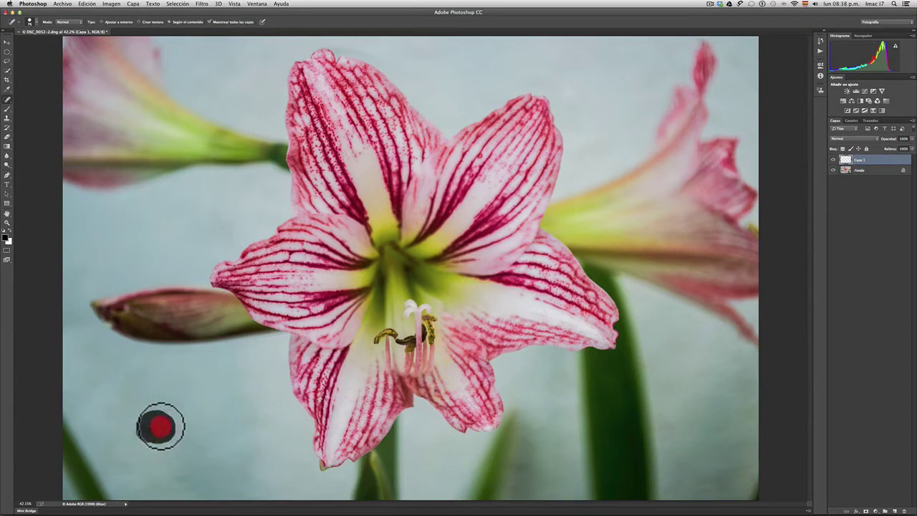
{"action": "left_click_drag", "start_coordinate": [170, 431], "coordinate": [147, 427]}
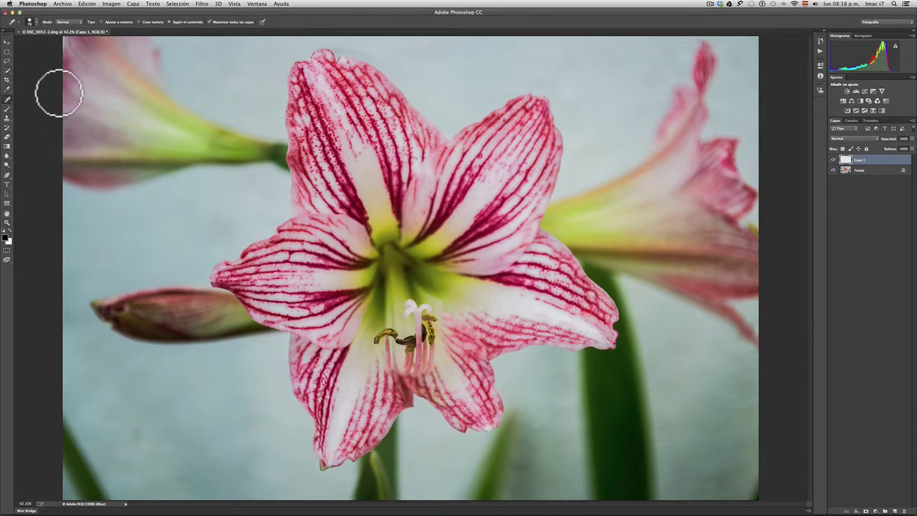
Step: Save the retouched image as DSC_0052-2Photoshop 010.tif with File > Save
{"action": "left_click", "coordinate": [65, 4]}
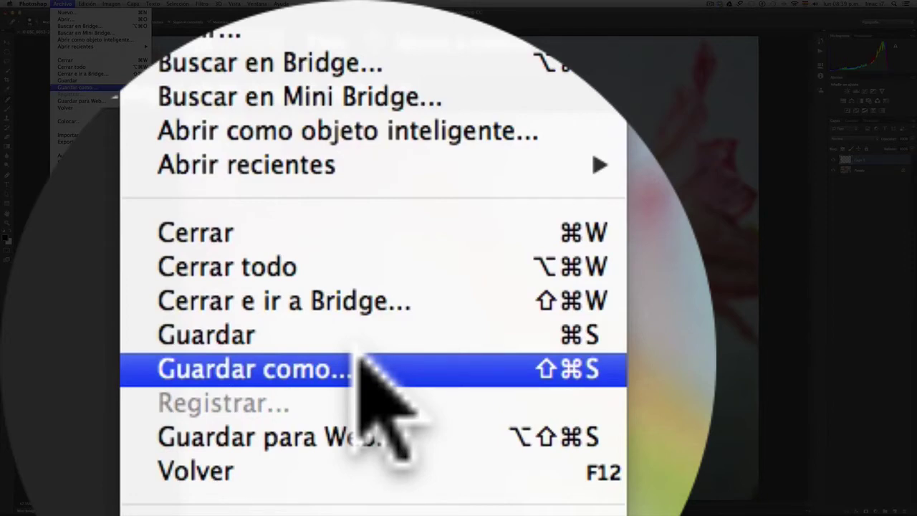
{"action": "left_click", "coordinate": [358, 349]}
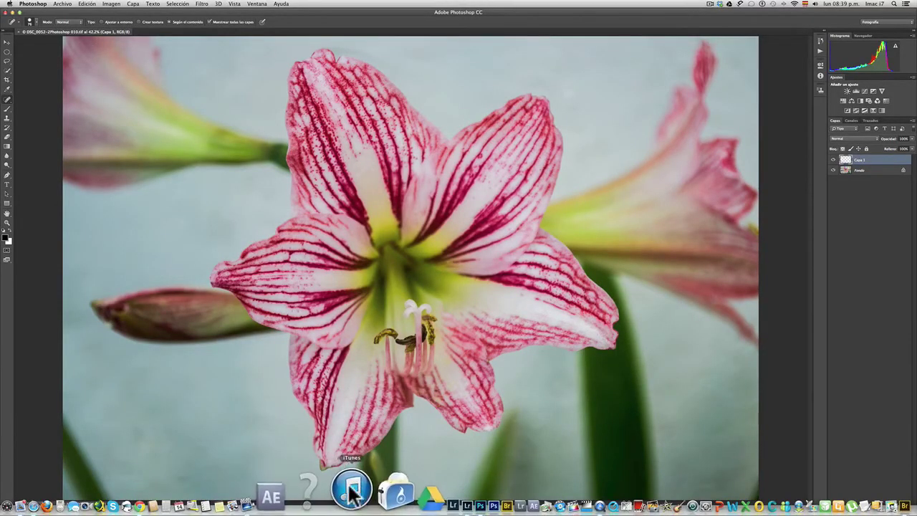
Step: Back in Lightroom, paste the copied Basic develop settings onto DSC_0052-2.dng
{"action": "left_click", "coordinate": [406, 491]}
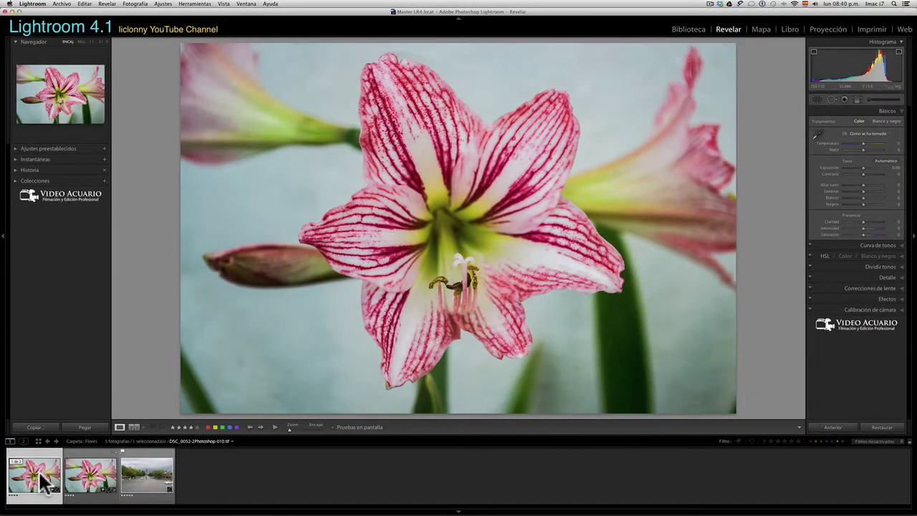
{"action": "mouse_move", "coordinate": [34, 475]}
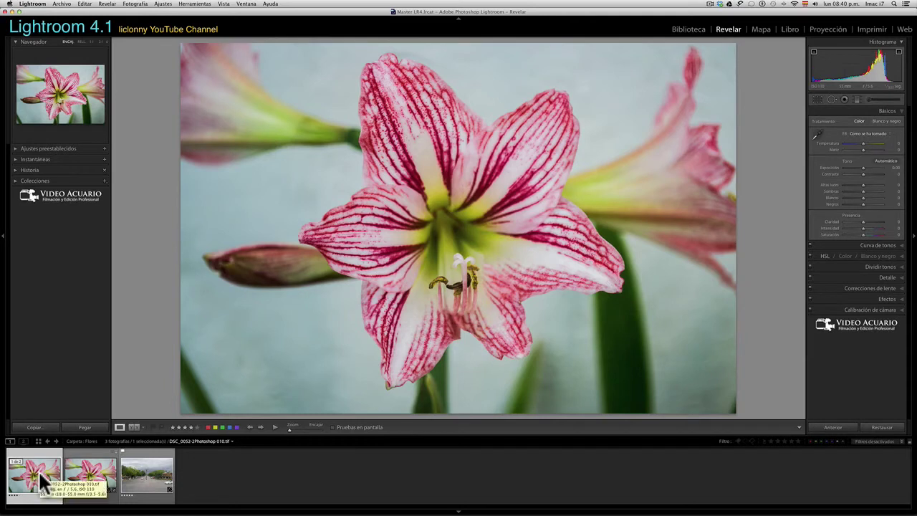
{"action": "left_click", "coordinate": [74, 481]}
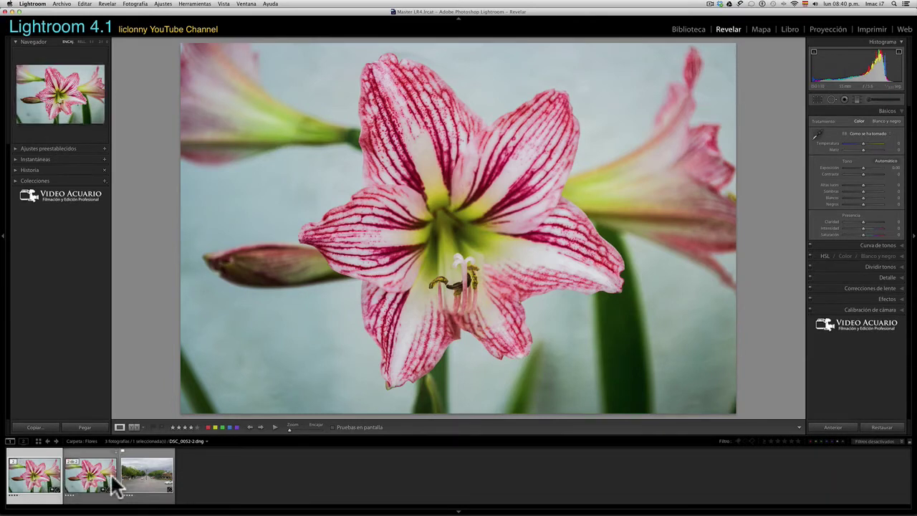
{"action": "left_click", "coordinate": [35, 479]}
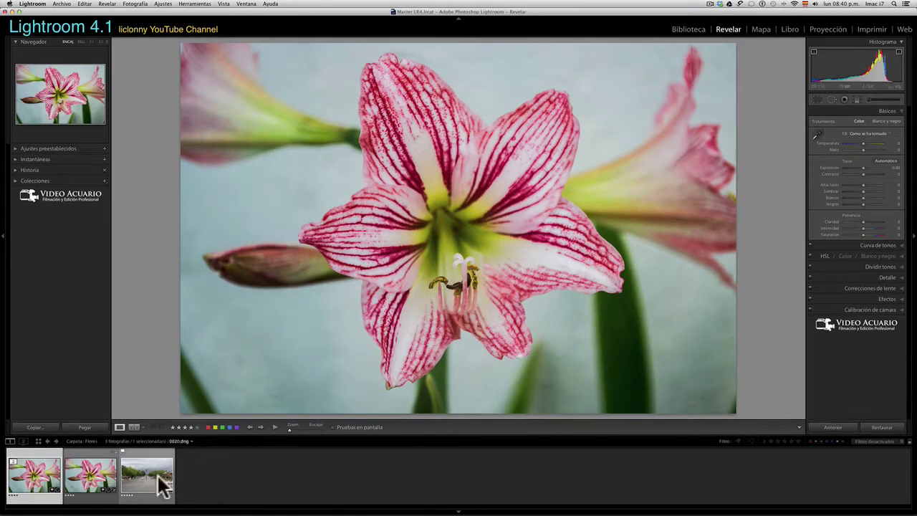
{"action": "left_click", "coordinate": [97, 474]}
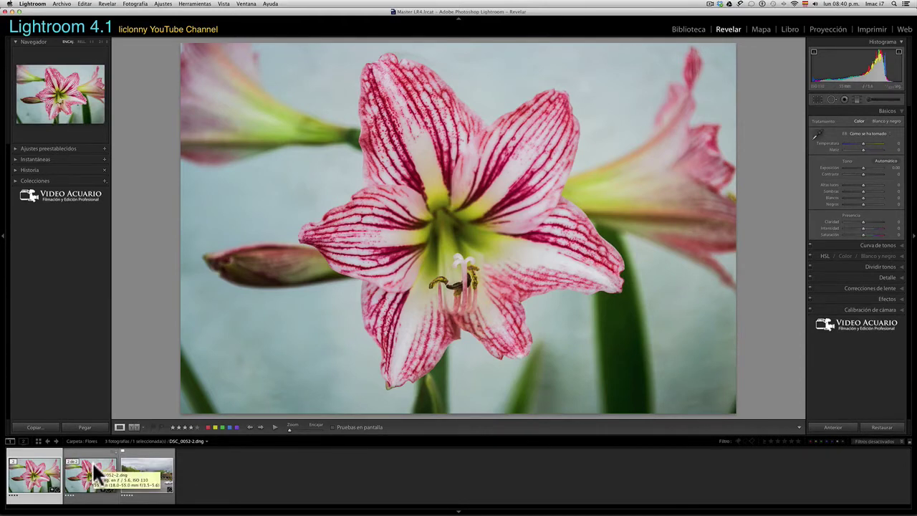
{"action": "left_click", "coordinate": [84, 426]}
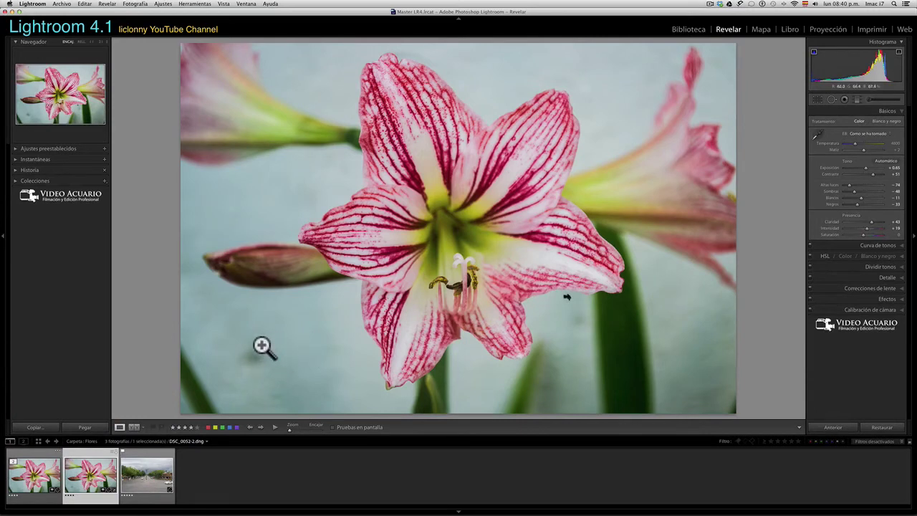
Step: Compare the edited TIFF with the adjusted DNG, then undo a test exposure change on the TIFF
{"action": "left_click", "coordinate": [52, 480]}
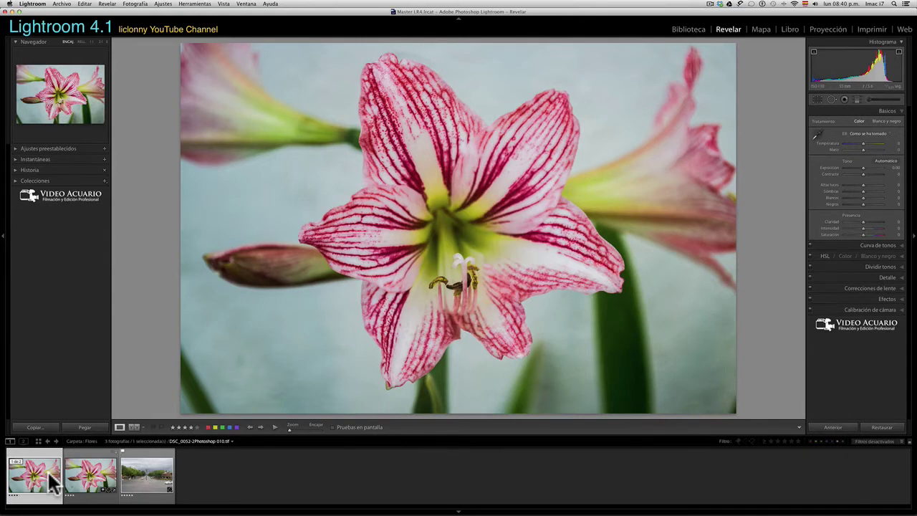
{"action": "left_click", "coordinate": [97, 484]}
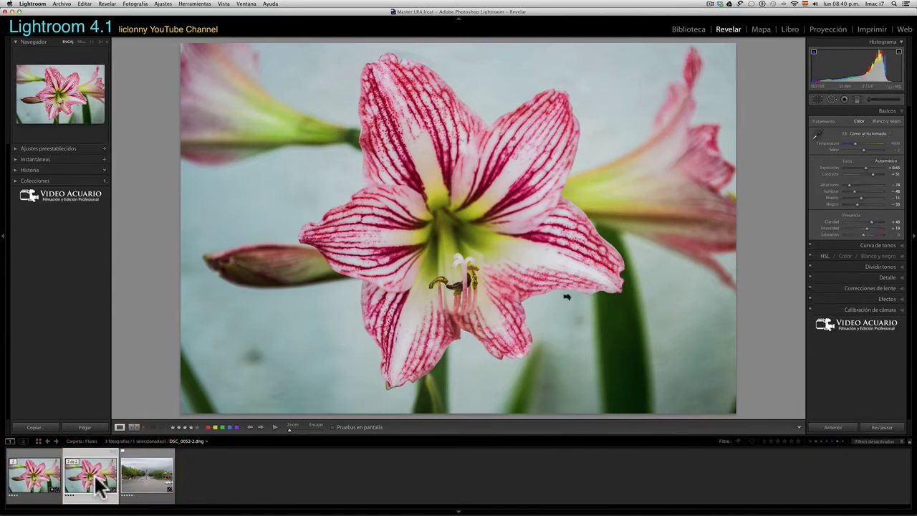
{"action": "left_click", "coordinate": [24, 486]}
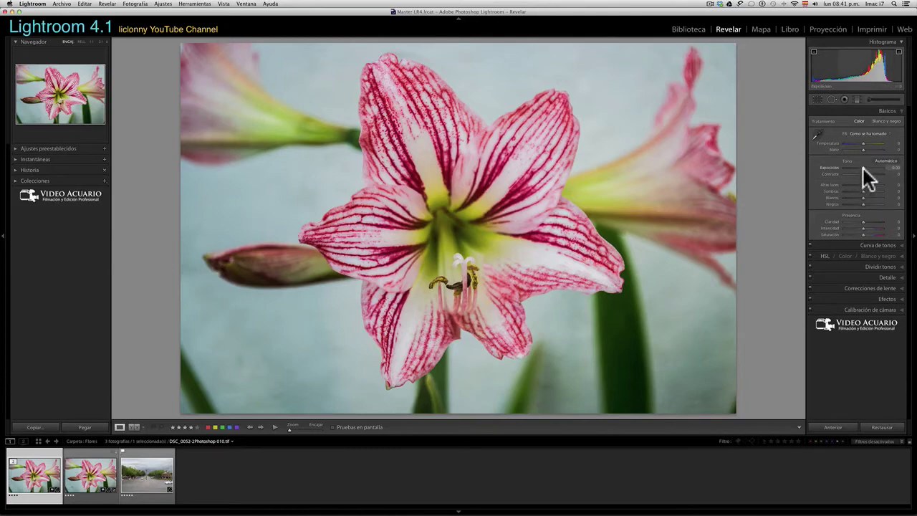
{"action": "left_click_drag", "start_coordinate": [862, 168], "coordinate": [861, 168]}
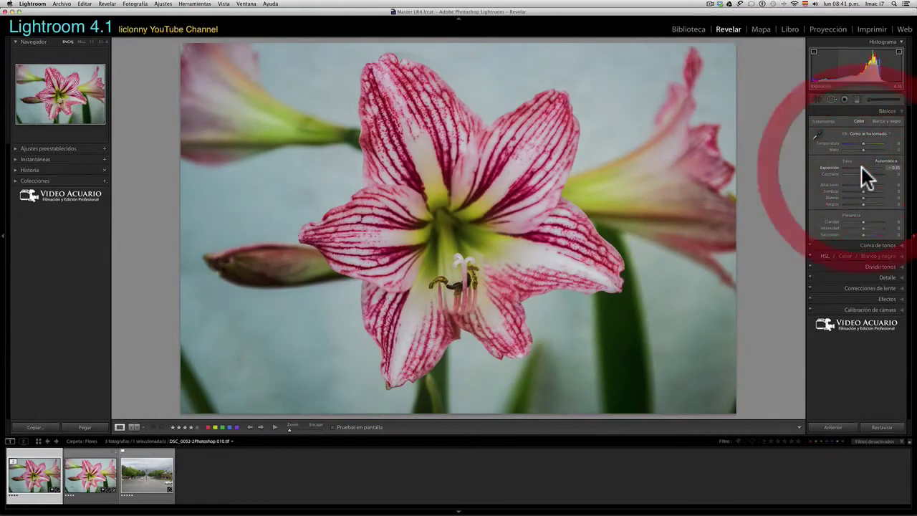
{"action": "key", "text": "ctrl+z"}
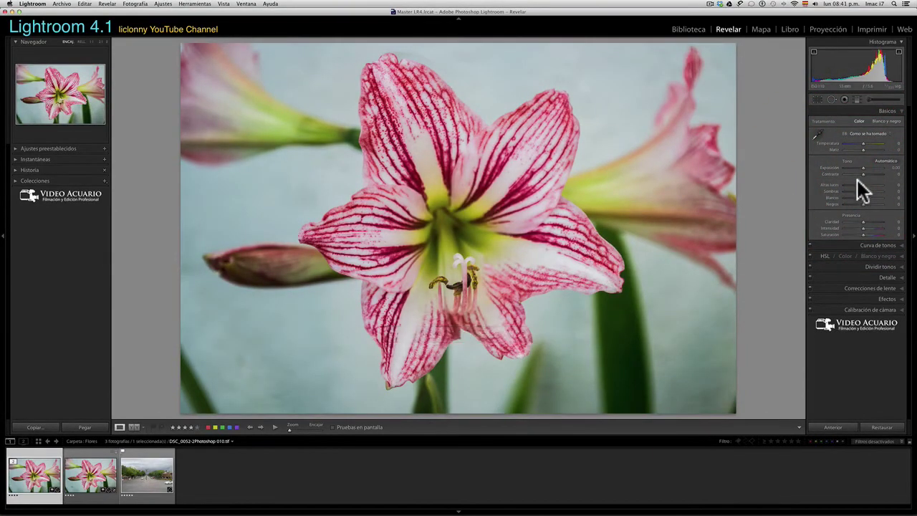
{"action": "left_click", "coordinate": [140, 454]}
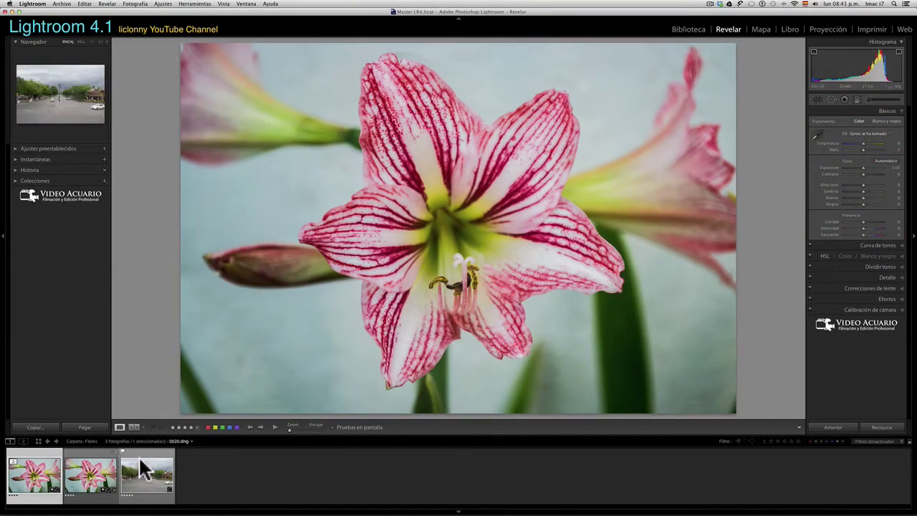
{"action": "left_click", "coordinate": [86, 480]}
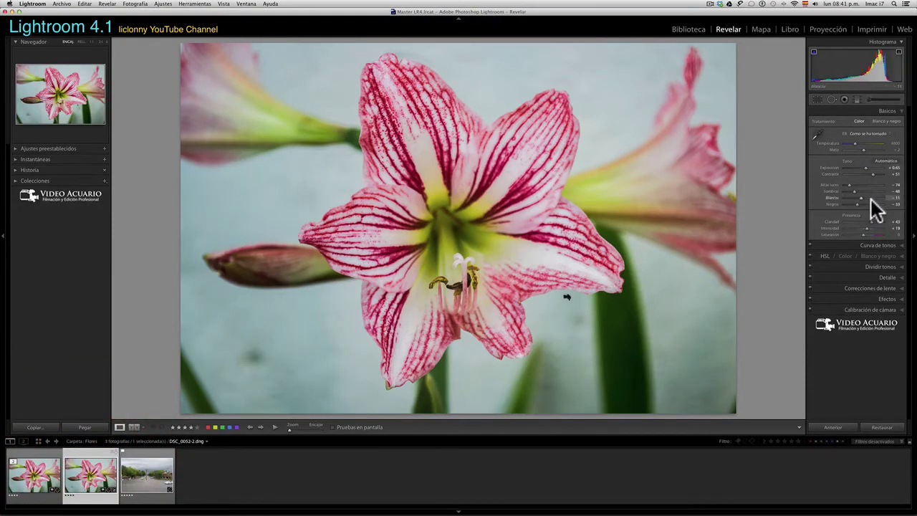
{"action": "left_click", "coordinate": [57, 493]}
{"action": "left_click", "coordinate": [56, 492]}
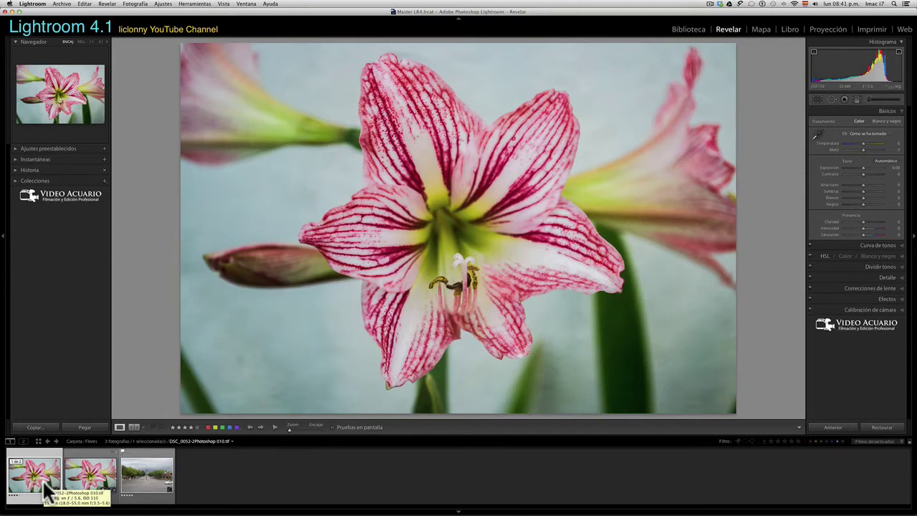
Step: Select 0020.dng and set exposure +0.50, blacks -3, whites +13, highlights -89, clarity +23
{"action": "left_click", "coordinate": [141, 473]}
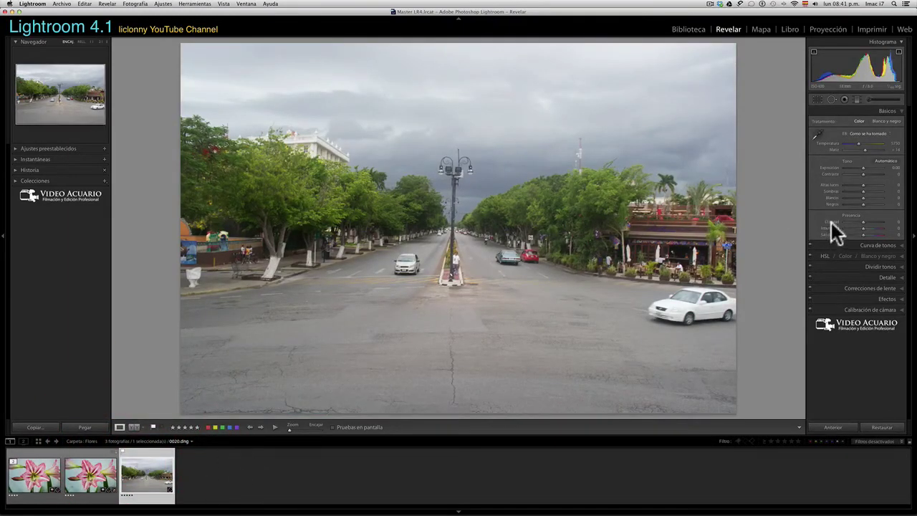
{"action": "mouse_move", "coordinate": [864, 167]}
{"action": "left_mouse_down"}
{"action": "mouse_move", "coordinate": [868, 176]}
{"action": "mouse_move", "coordinate": [853, 190]}
{"action": "left_mouse_up"}
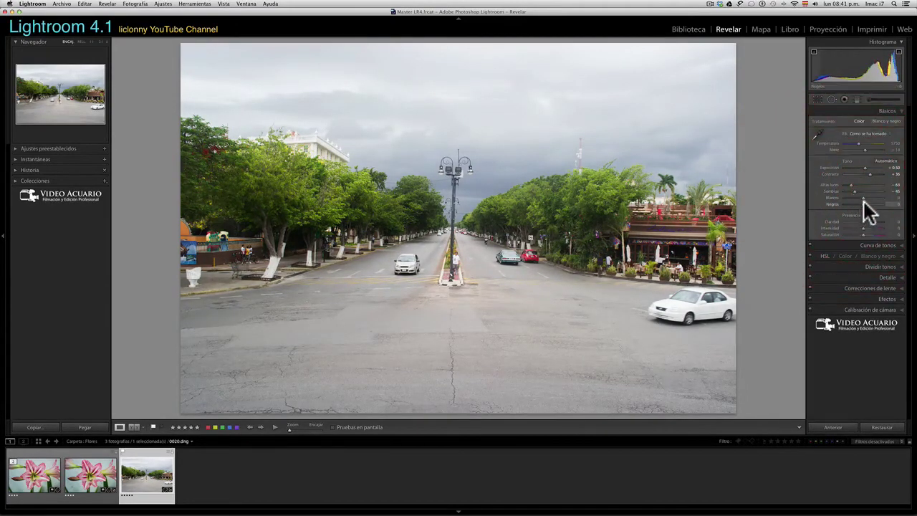
{"action": "mouse_move", "coordinate": [863, 204]}
{"action": "left_mouse_down"}
{"action": "mouse_move", "coordinate": [853, 205]}
{"action": "mouse_move", "coordinate": [862, 206]}
{"action": "left_mouse_up"}
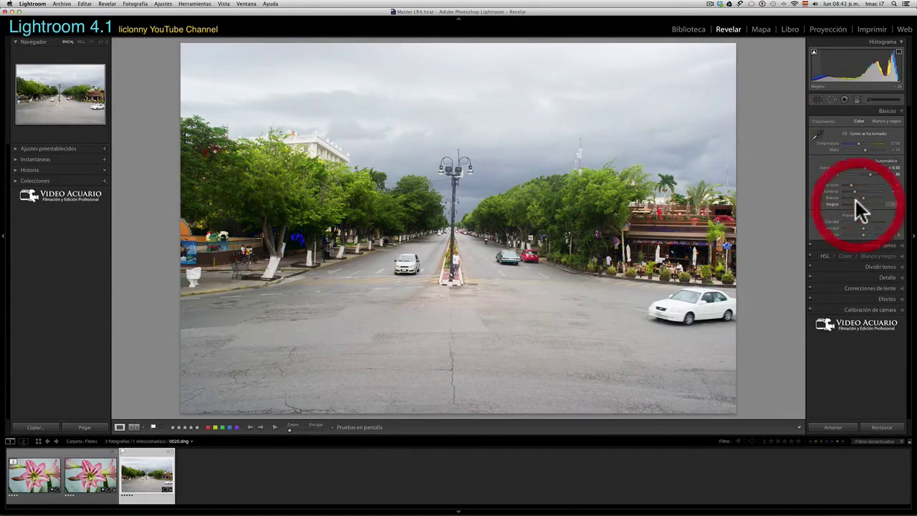
{"action": "mouse_move", "coordinate": [860, 198]}
{"action": "left_mouse_down"}
{"action": "mouse_move", "coordinate": [870, 197]}
{"action": "mouse_move", "coordinate": [855, 213]}
{"action": "mouse_move", "coordinate": [863, 215]}
{"action": "left_mouse_up"}
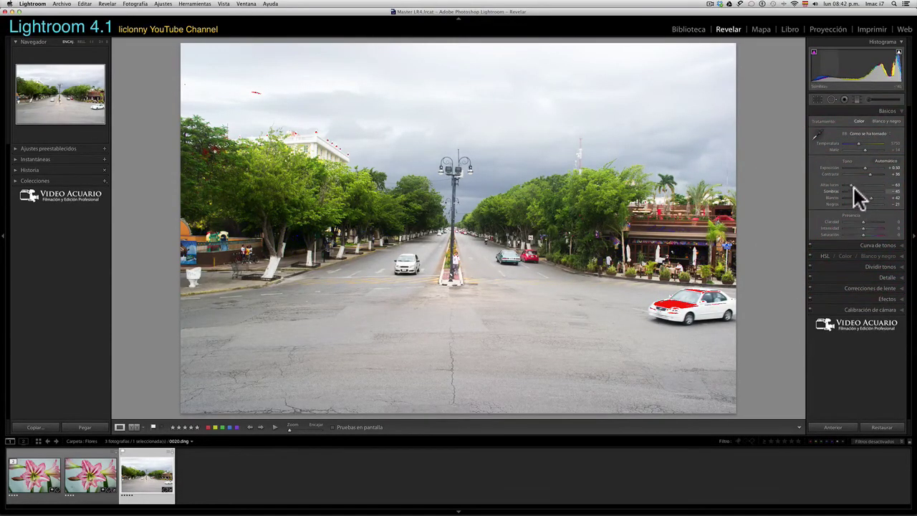
{"action": "left_click_drag", "start_coordinate": [851, 184], "coordinate": [864, 202]}
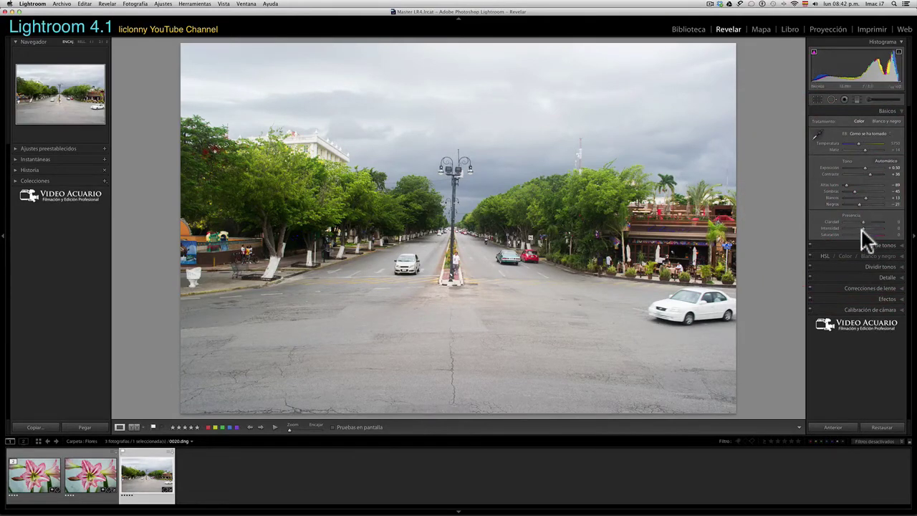
{"action": "left_click_drag", "start_coordinate": [863, 221], "coordinate": [864, 206]}
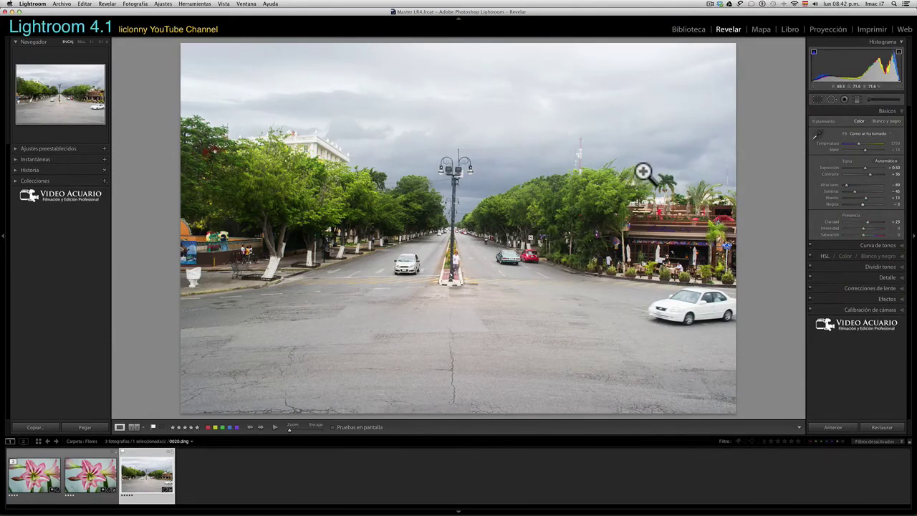
Step: Check the street photo's detail at 1:1, refit it, and send it to Photoshop CC
{"action": "left_click", "coordinate": [414, 185]}
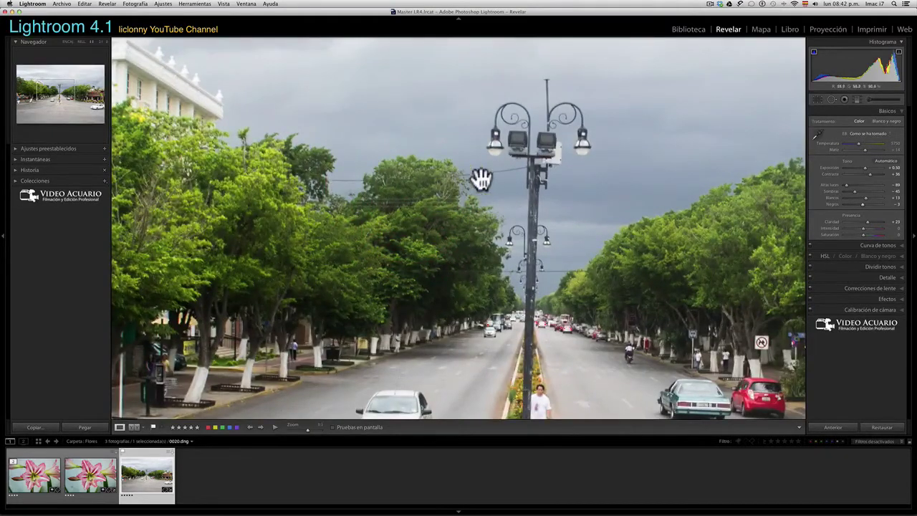
{"action": "left_click", "coordinate": [440, 191]}
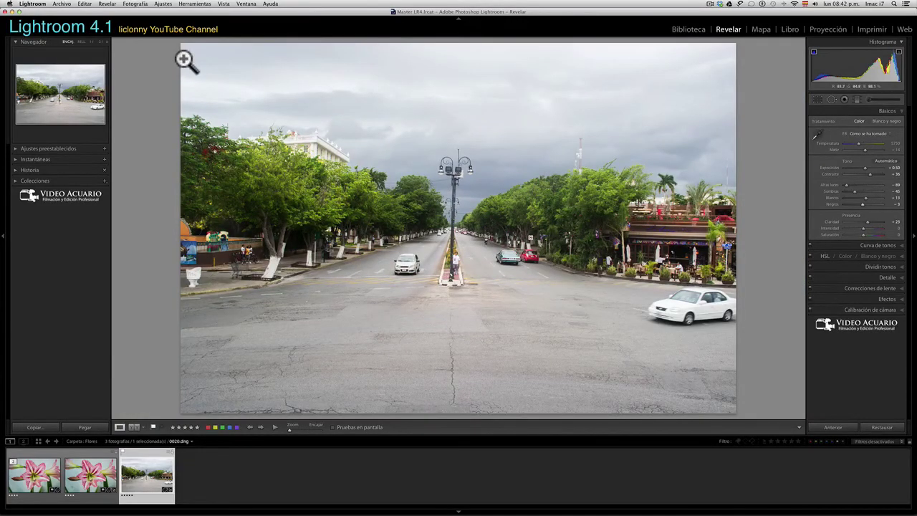
{"action": "left_click", "coordinate": [136, 5]}
{"action": "mouse_move", "coordinate": [138, 41]}
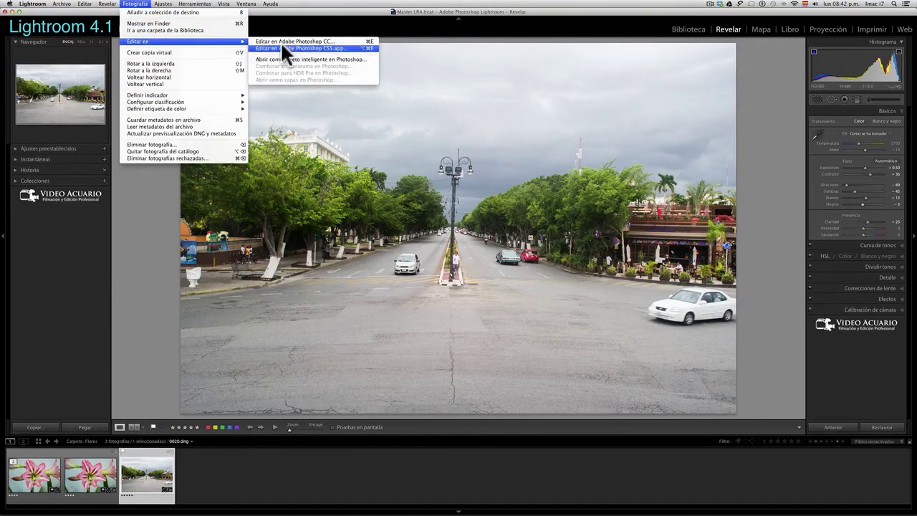
{"action": "left_click", "coordinate": [285, 40]}
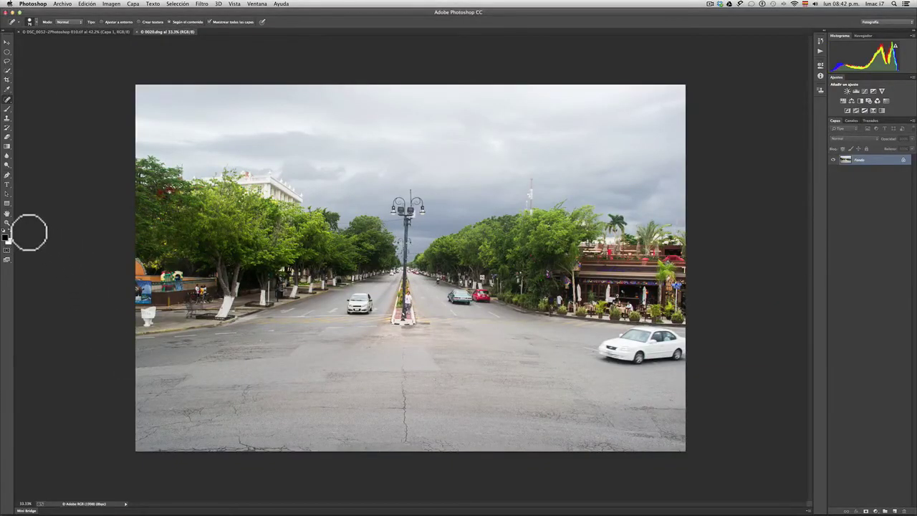
Step: Add empty layer Capa 1 above Fondo, select the Spot Healing Brush, and zoom to 100%
{"action": "double_click", "coordinate": [7, 214]}
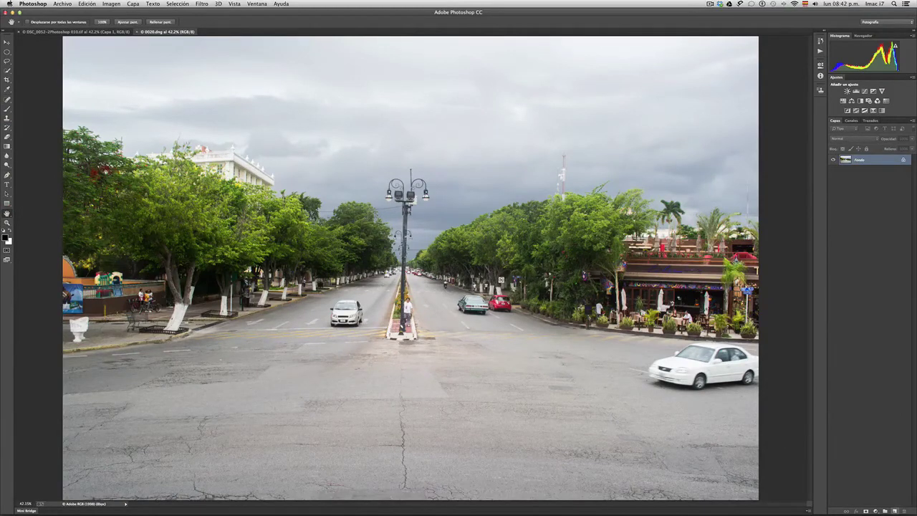
{"action": "left_click", "coordinate": [894, 510]}
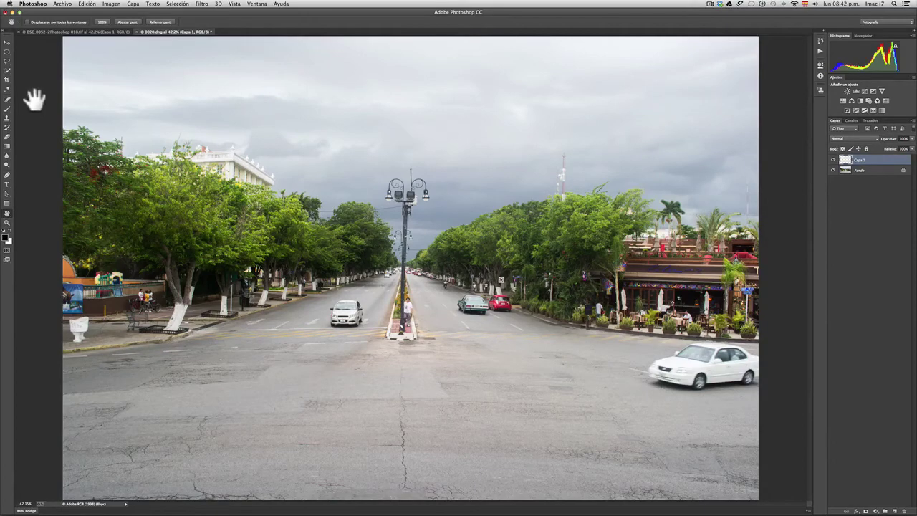
{"action": "left_click", "coordinate": [8, 100]}
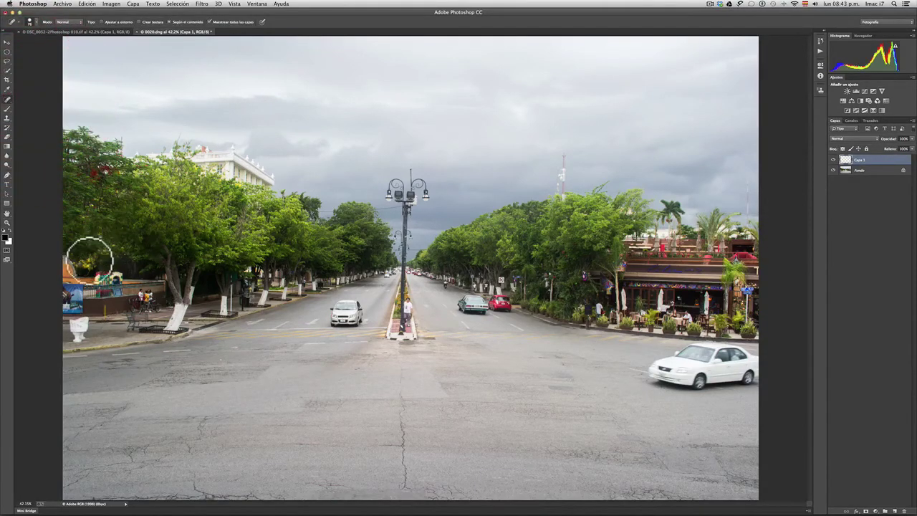
{"action": "double_click", "coordinate": [8, 222]}
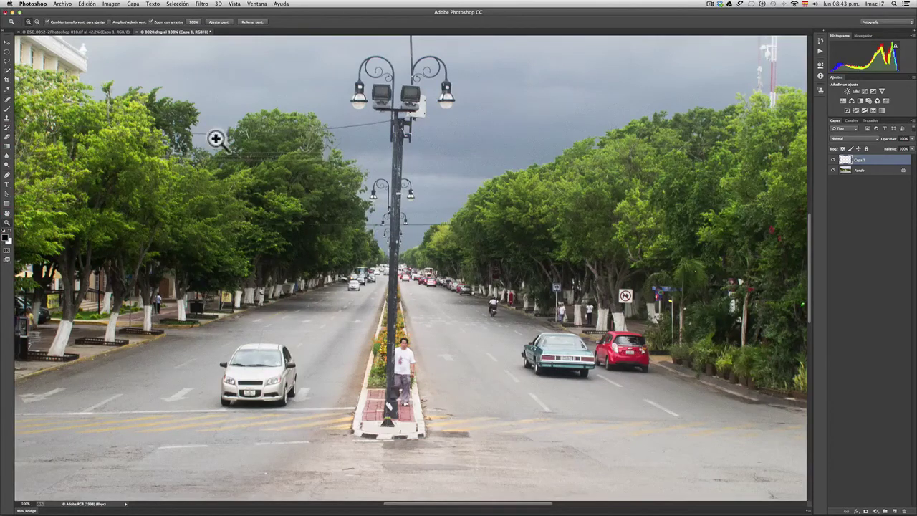
Step: Make the Spot Healing Brush smaller for fine wire retouching
{"action": "left_click", "coordinate": [7, 99]}
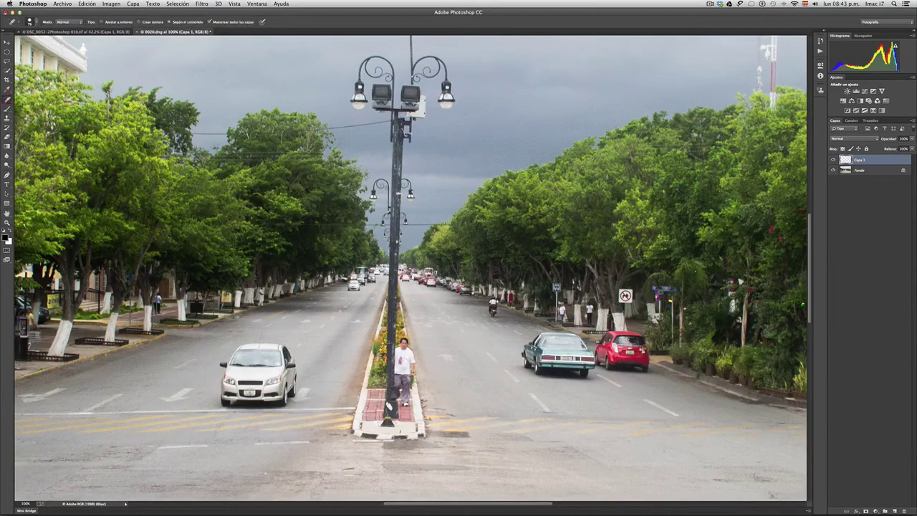
{"action": "right_click", "coordinate": [340, 129]}
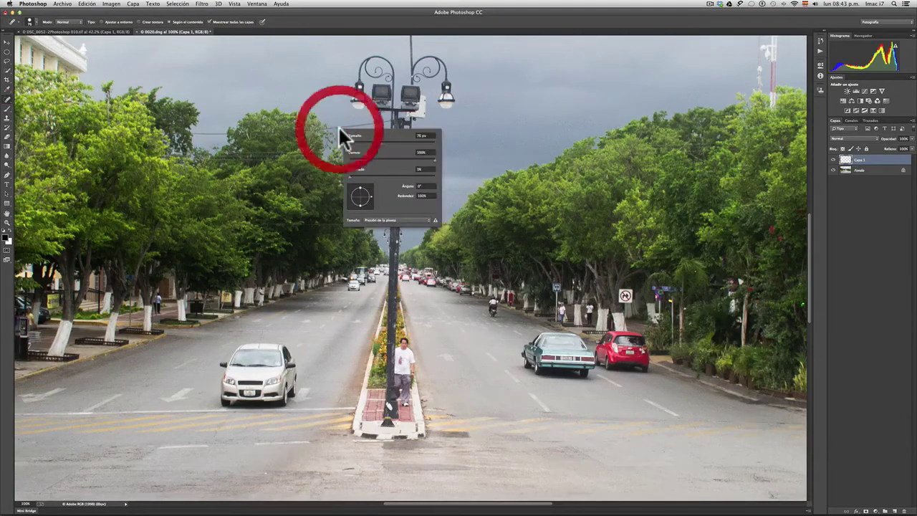
{"action": "left_click", "coordinate": [380, 143]}
{"action": "left_click_drag", "start_coordinate": [380, 143], "coordinate": [361, 147]}
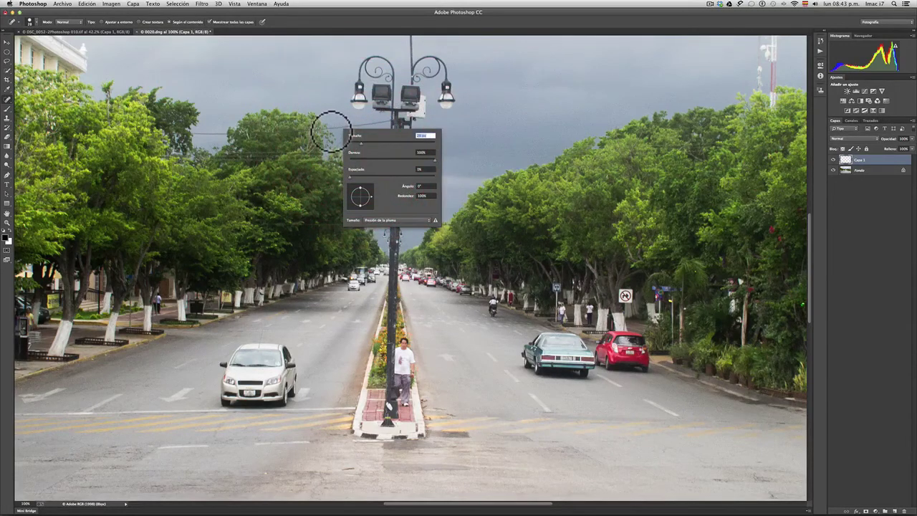
{"action": "left_click", "coordinate": [360, 148]}
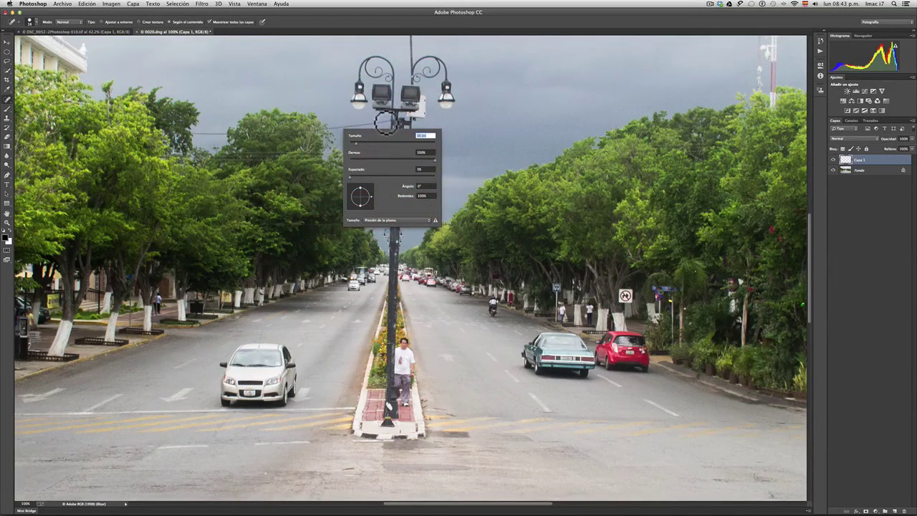
Step: Paint out the cables left of the lamp post, over the trees, and along the pole
{"action": "left_click_drag", "start_coordinate": [387, 120], "coordinate": [372, 123]}
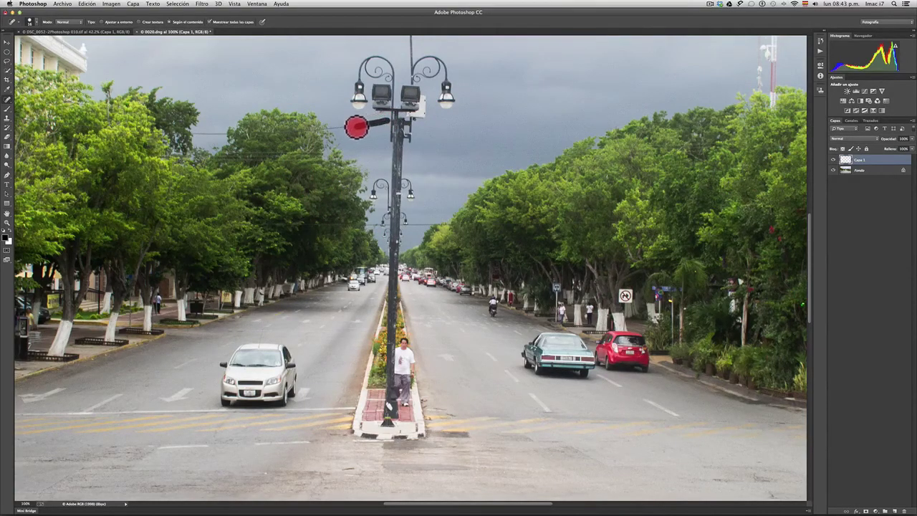
{"action": "left_click_drag", "start_coordinate": [373, 123], "coordinate": [307, 131]}
{"action": "left_click_drag", "start_coordinate": [230, 132], "coordinate": [206, 134]}
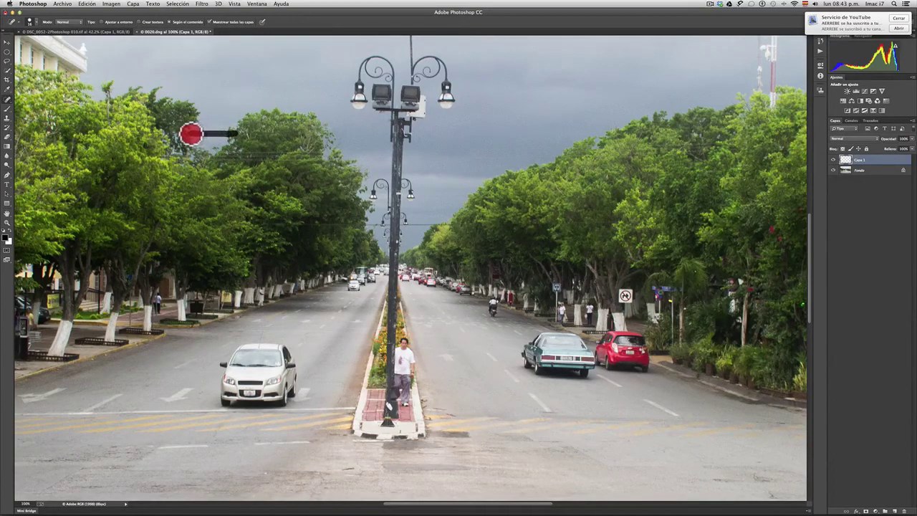
{"action": "left_click_drag", "start_coordinate": [205, 134], "coordinate": [184, 133]}
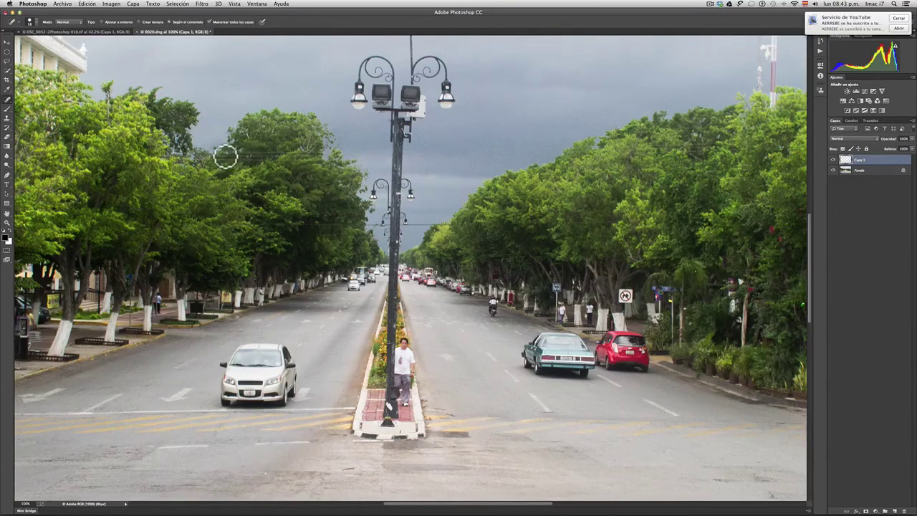
{"action": "left_click", "coordinate": [380, 159]}
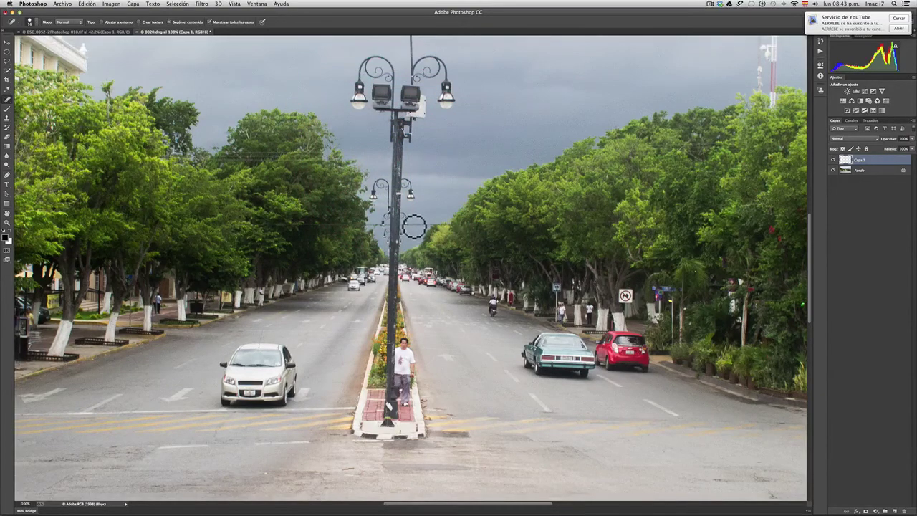
{"action": "left_click_drag", "start_coordinate": [414, 225], "coordinate": [446, 225]}
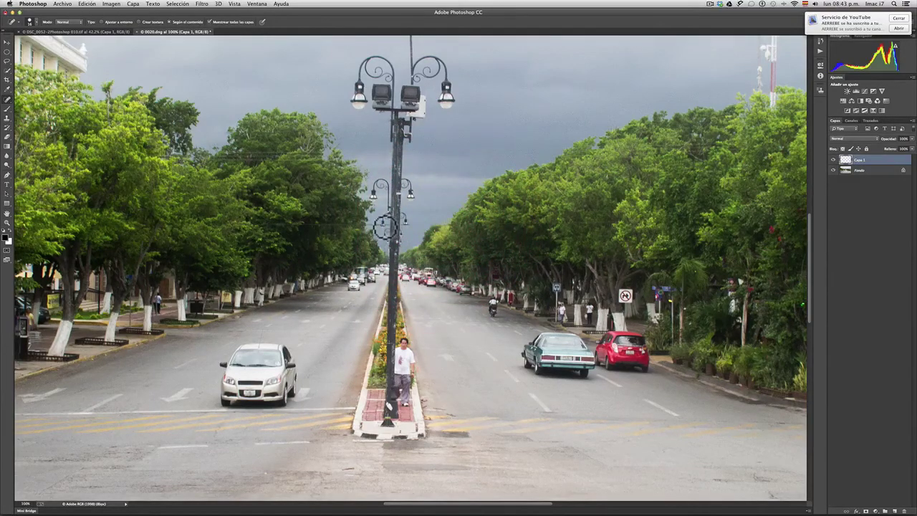
{"action": "left_click", "coordinate": [387, 224]}
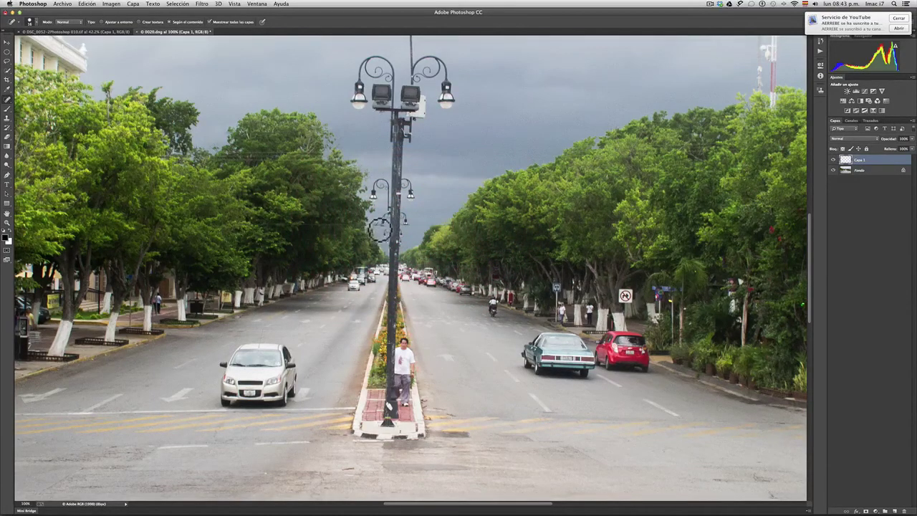
{"action": "left_click_drag", "start_coordinate": [377, 224], "coordinate": [369, 224]}
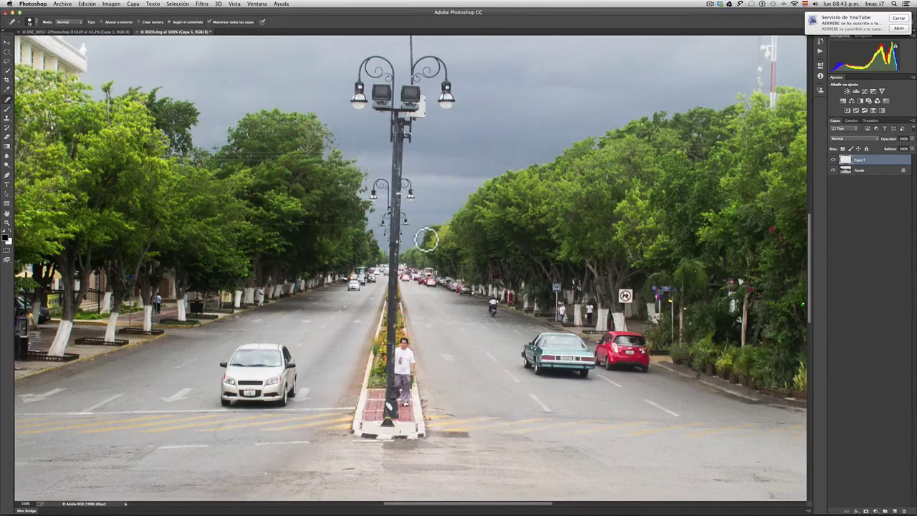
{"action": "left_click", "coordinate": [899, 18]}
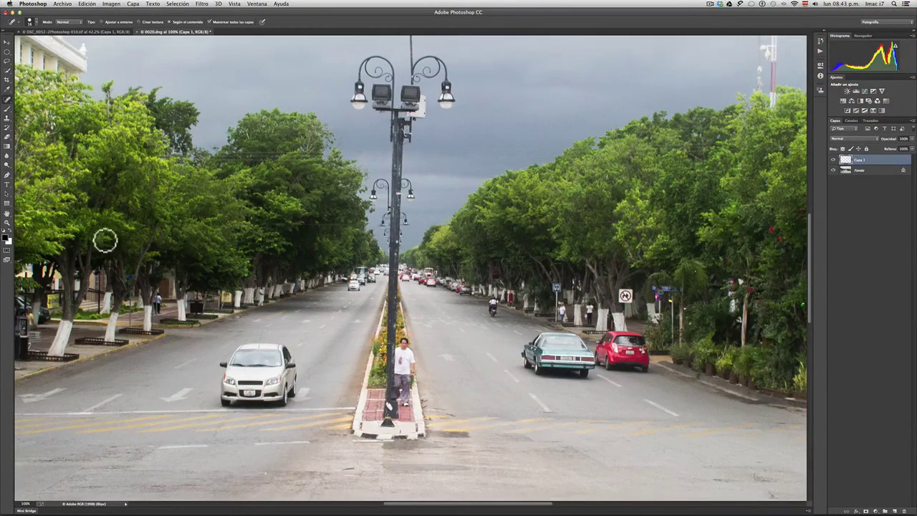
{"action": "double_click", "coordinate": [7, 213]}
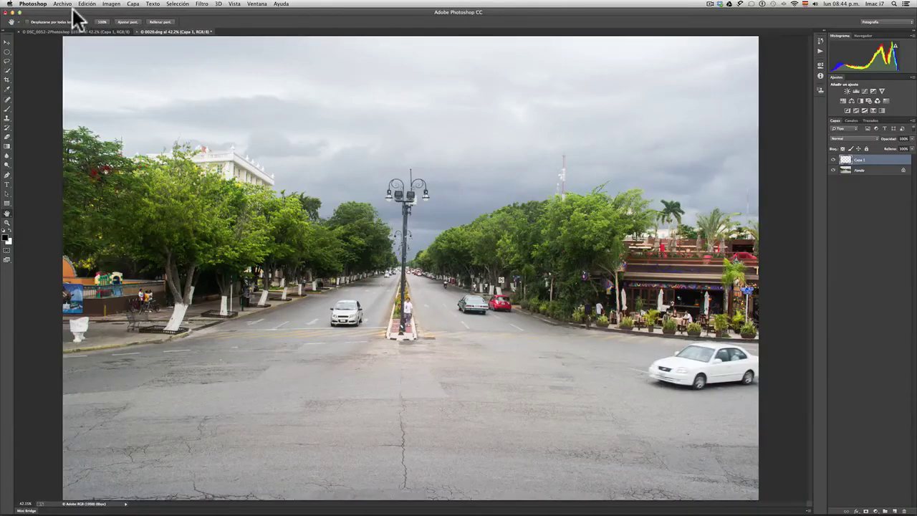
Step: Save the retouched photo as the TIFF 0020Photoshop 011.tif with Archivo > Guardar
{"action": "left_click", "coordinate": [70, 6]}
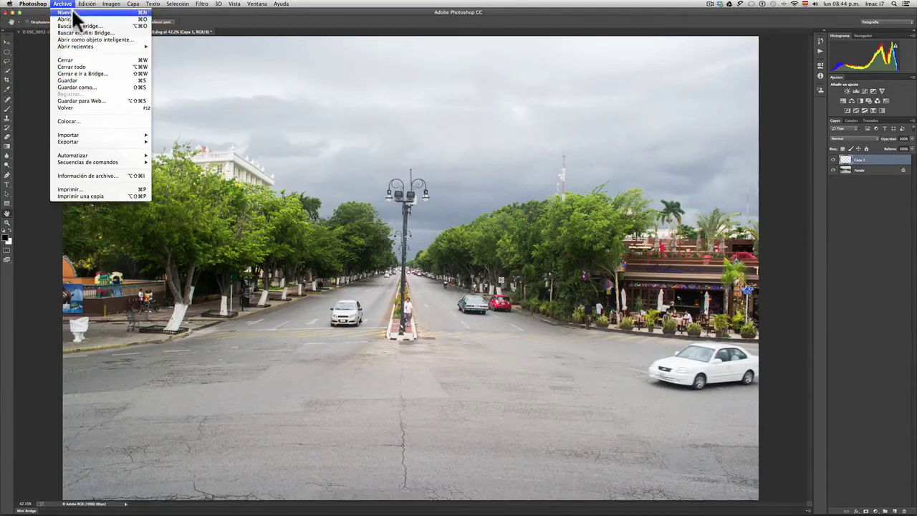
{"action": "left_click", "coordinate": [88, 80]}
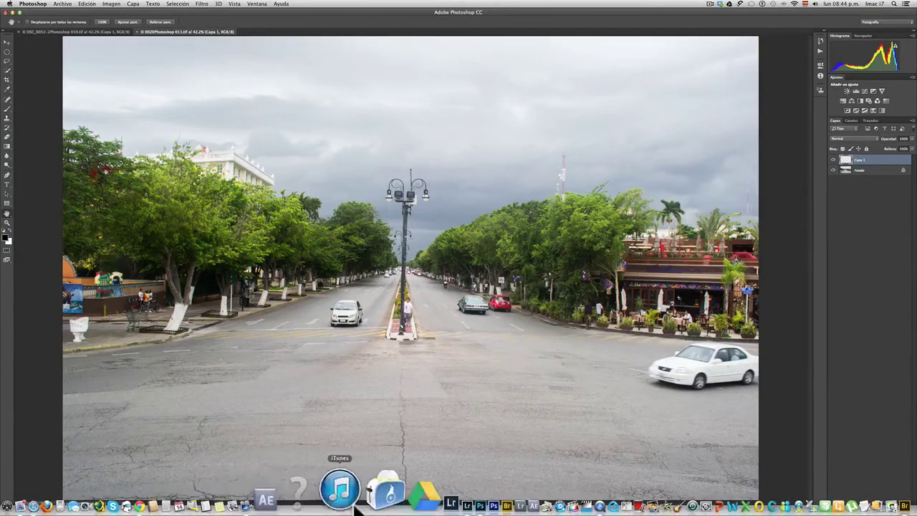
Step: Return to Lightroom and show the original 0020.dng street photo in Develop
{"action": "left_click", "coordinate": [402, 501]}
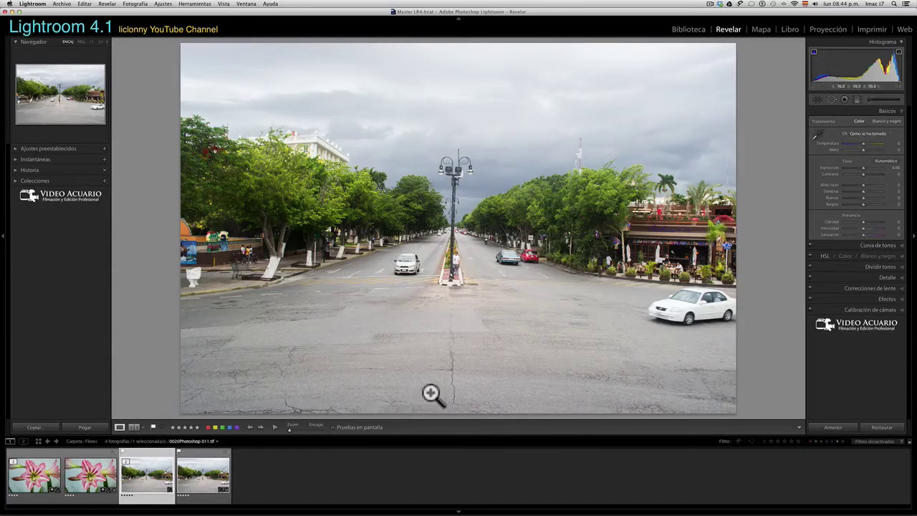
{"action": "left_click", "coordinate": [204, 474]}
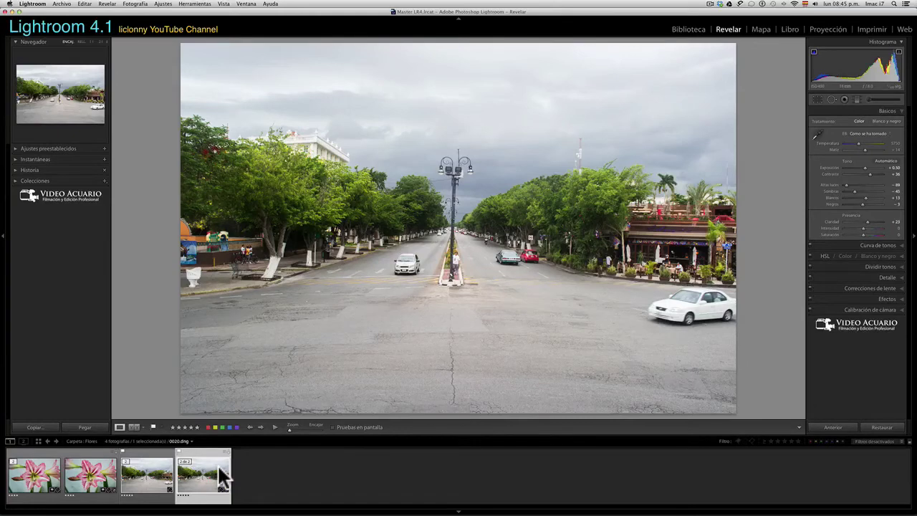
Step: View 0020Photoshop 011.tif, then the first amaryllis photo, ending on DSC_0052-2.dng
{"action": "left_click", "coordinate": [141, 482]}
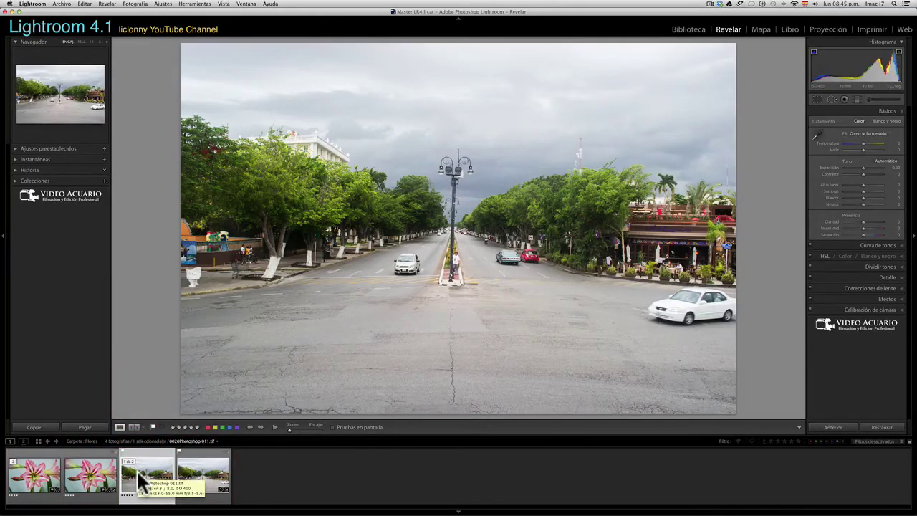
{"action": "left_click", "coordinate": [39, 484]}
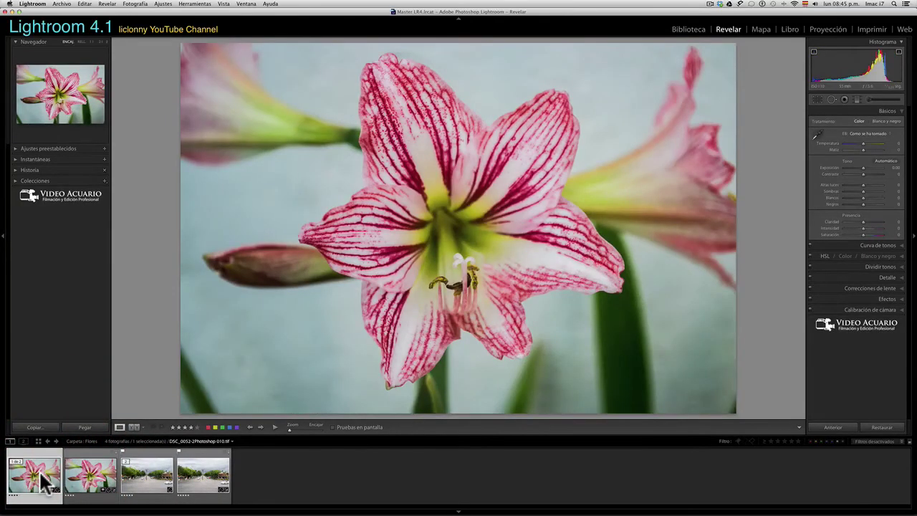
{"action": "left_click", "coordinate": [81, 484]}
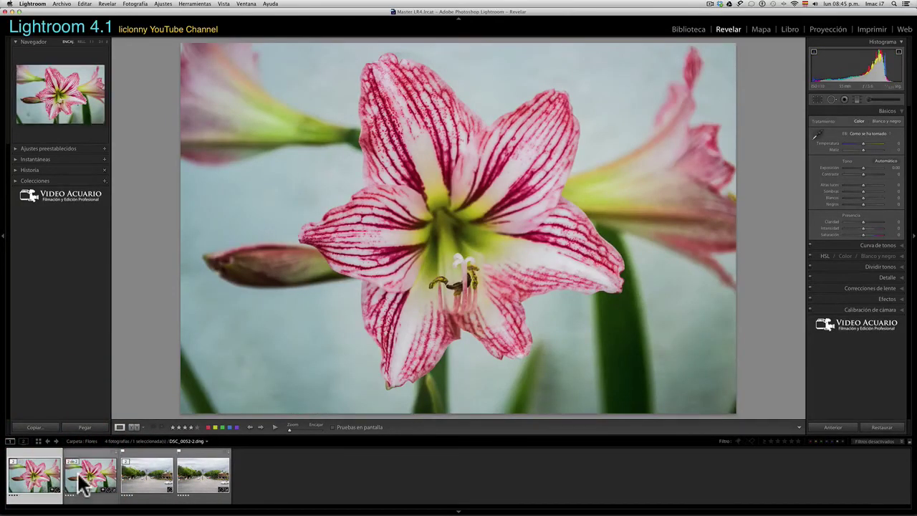